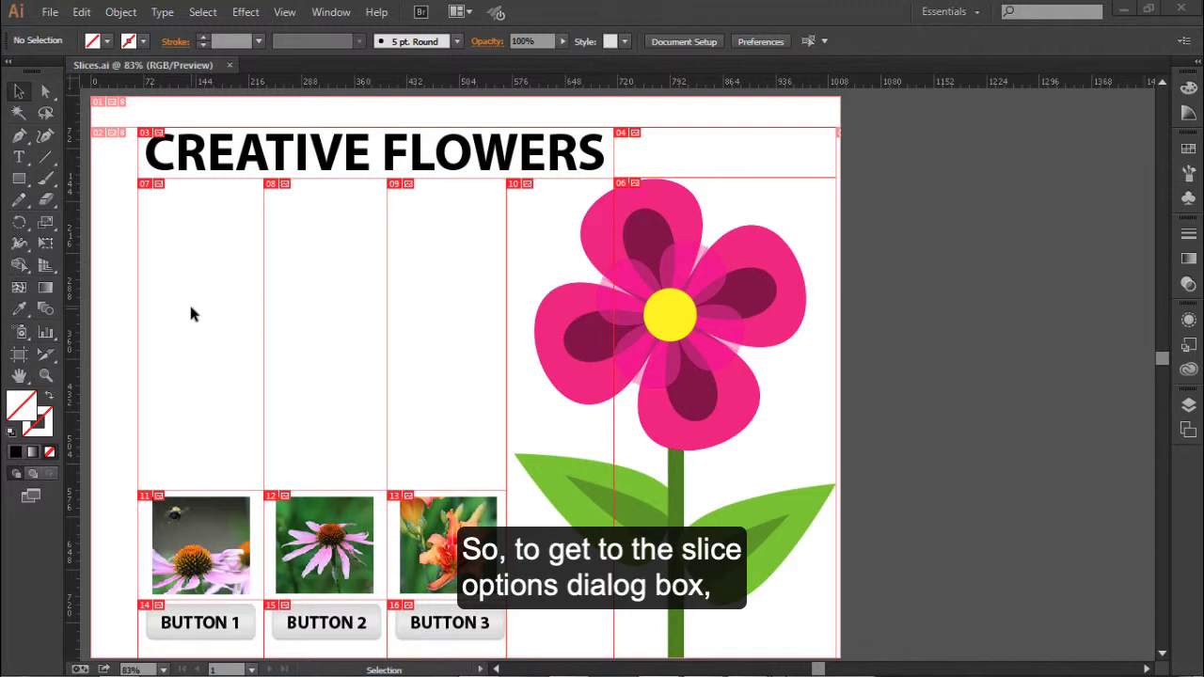
- Select the blank slice 07 with the Slice Selection Tool and open its Slice Options
{"action": "left_click", "coordinate": [54, 360]}
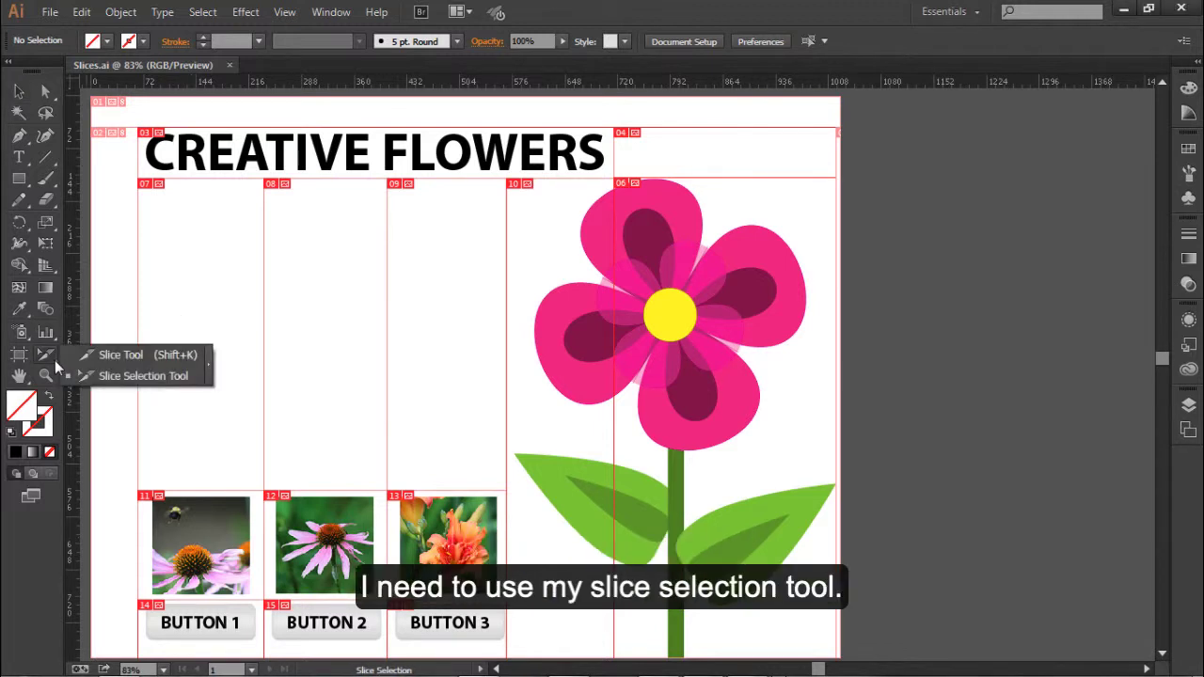
{"action": "left_click", "coordinate": [142, 378]}
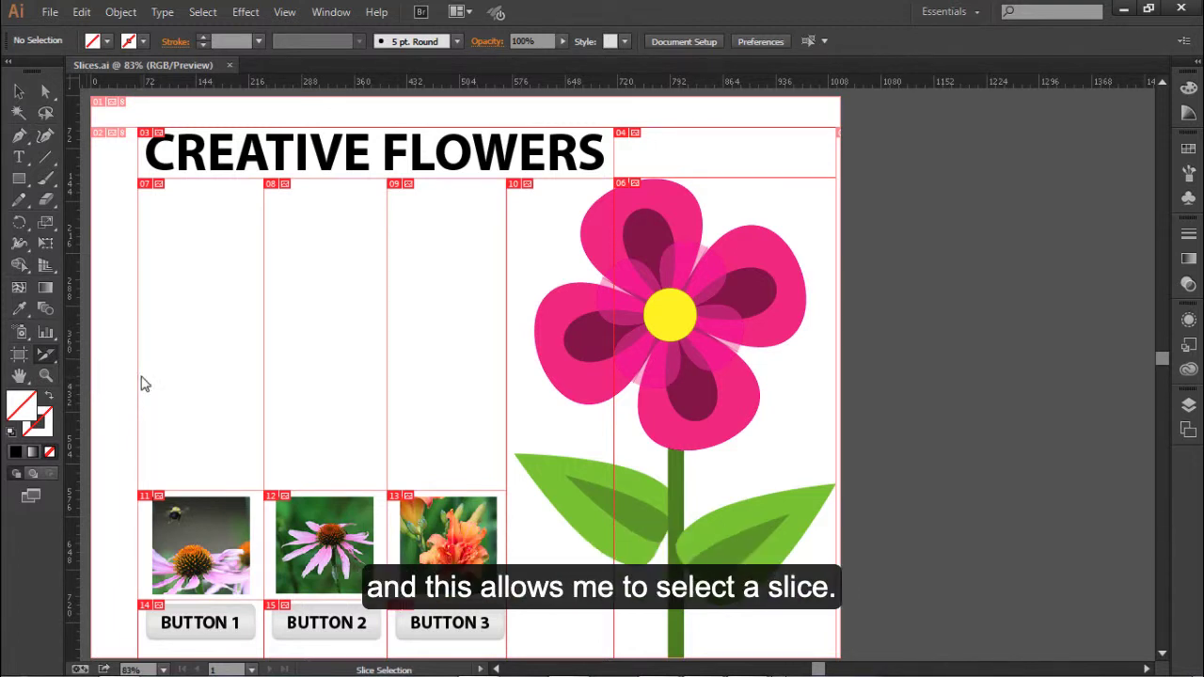
{"action": "left_click", "coordinate": [209, 268]}
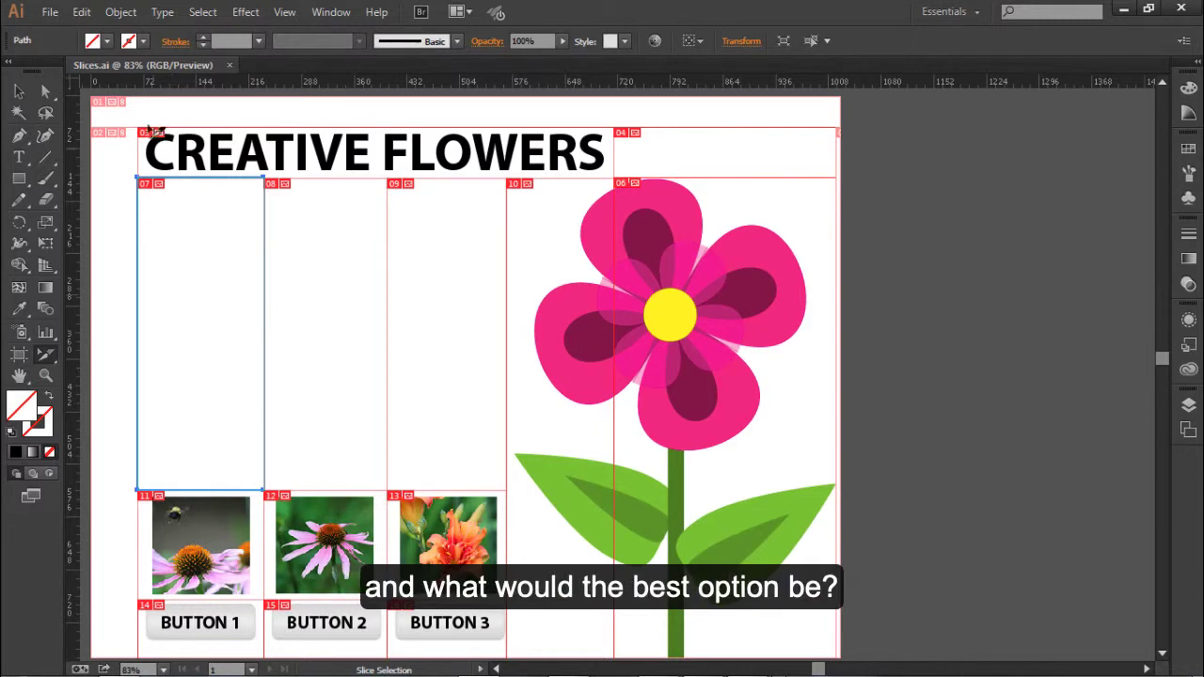
{"action": "left_click", "coordinate": [119, 12]}
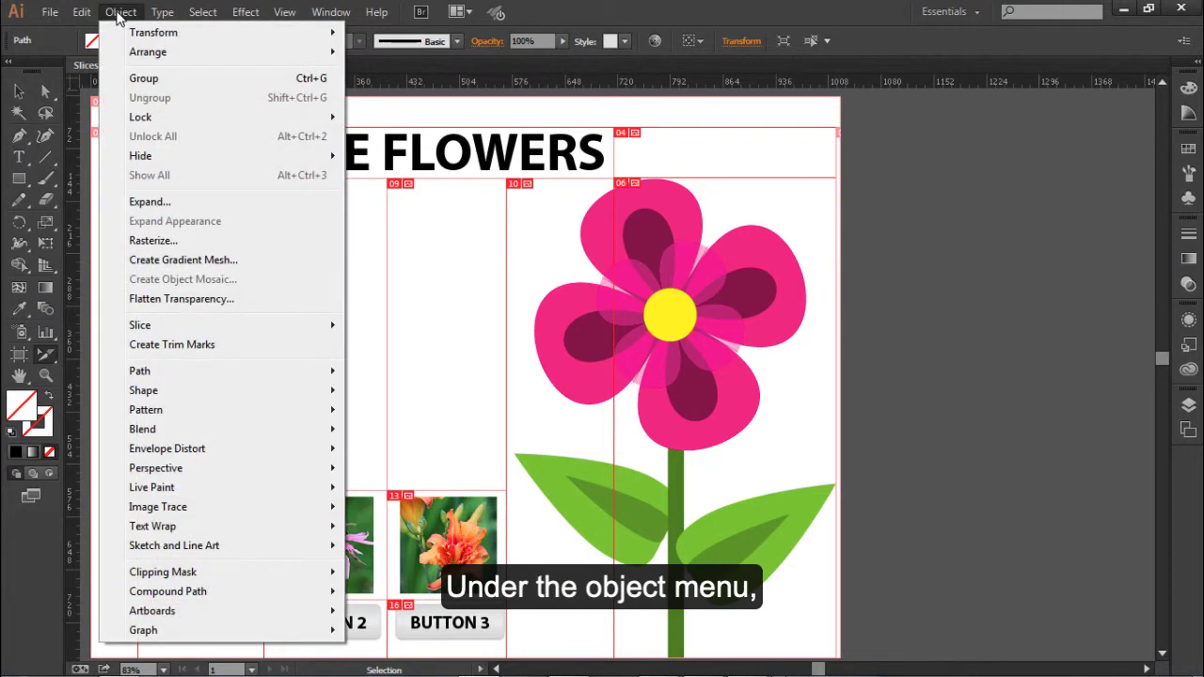
{"action": "mouse_move", "coordinate": [184, 328]}
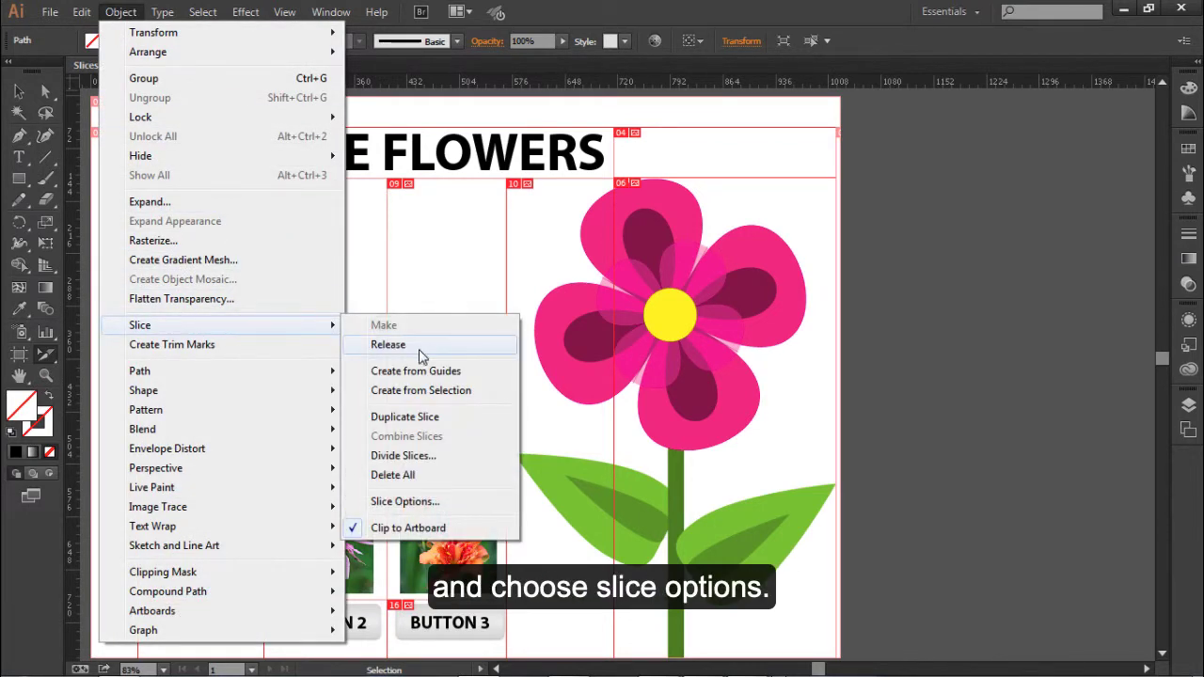
{"action": "left_click", "coordinate": [447, 508]}
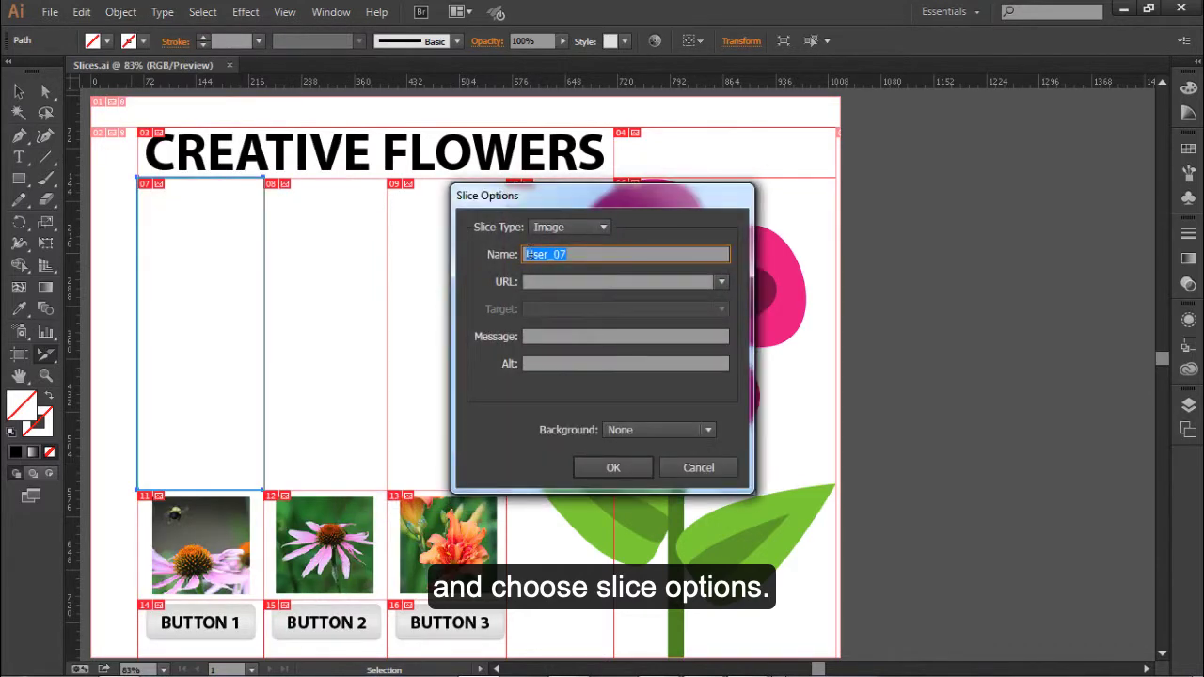
{"action": "left_click_drag", "start_coordinate": [569, 199], "coordinate": [415, 169]}
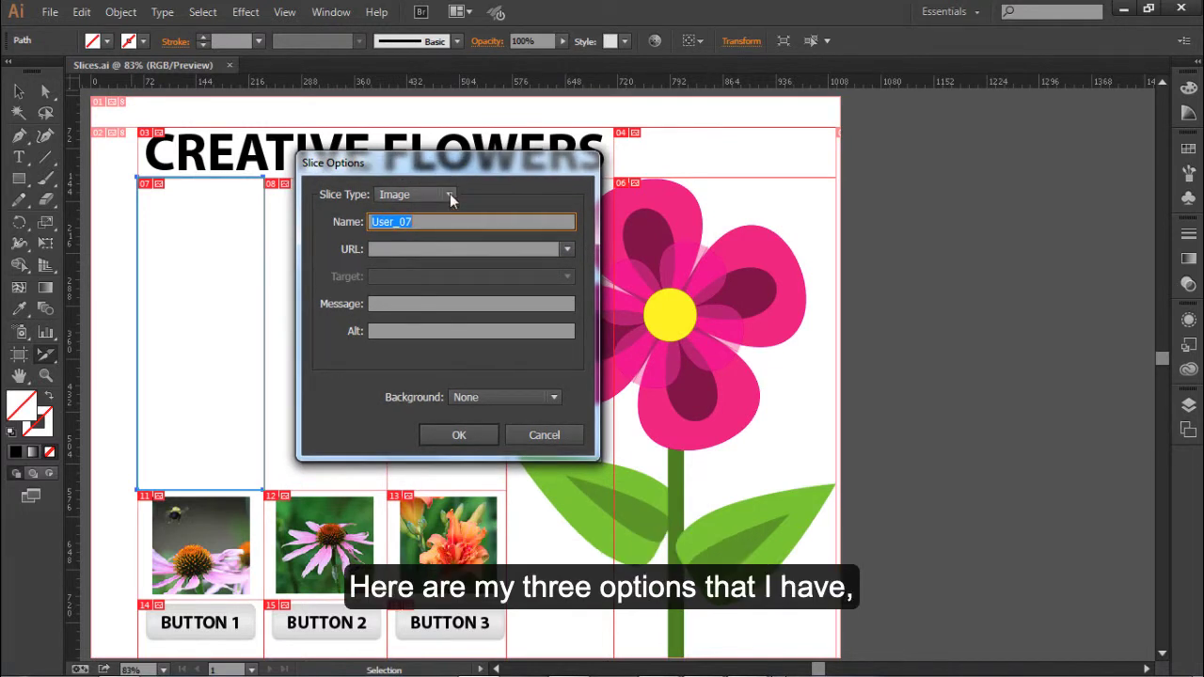
- Set the slice type to No Image and try the Other option for a custom background color, cancelling the color choice
{"action": "left_click", "coordinate": [449, 195]}
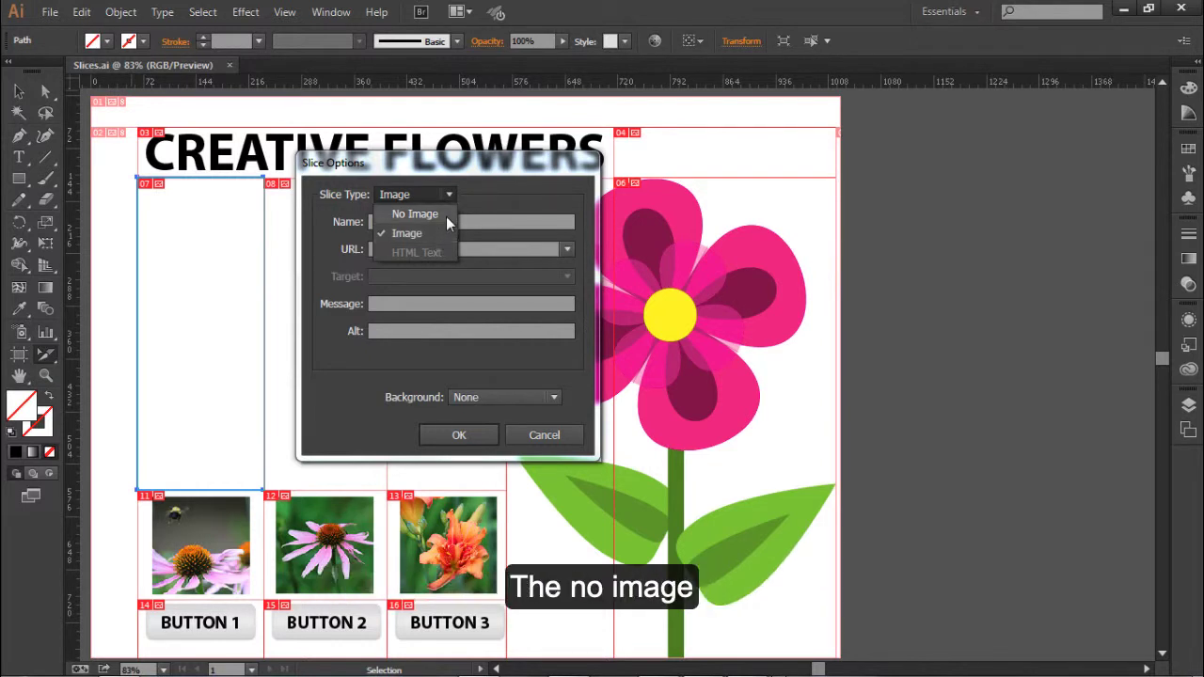
{"action": "left_click", "coordinate": [446, 216]}
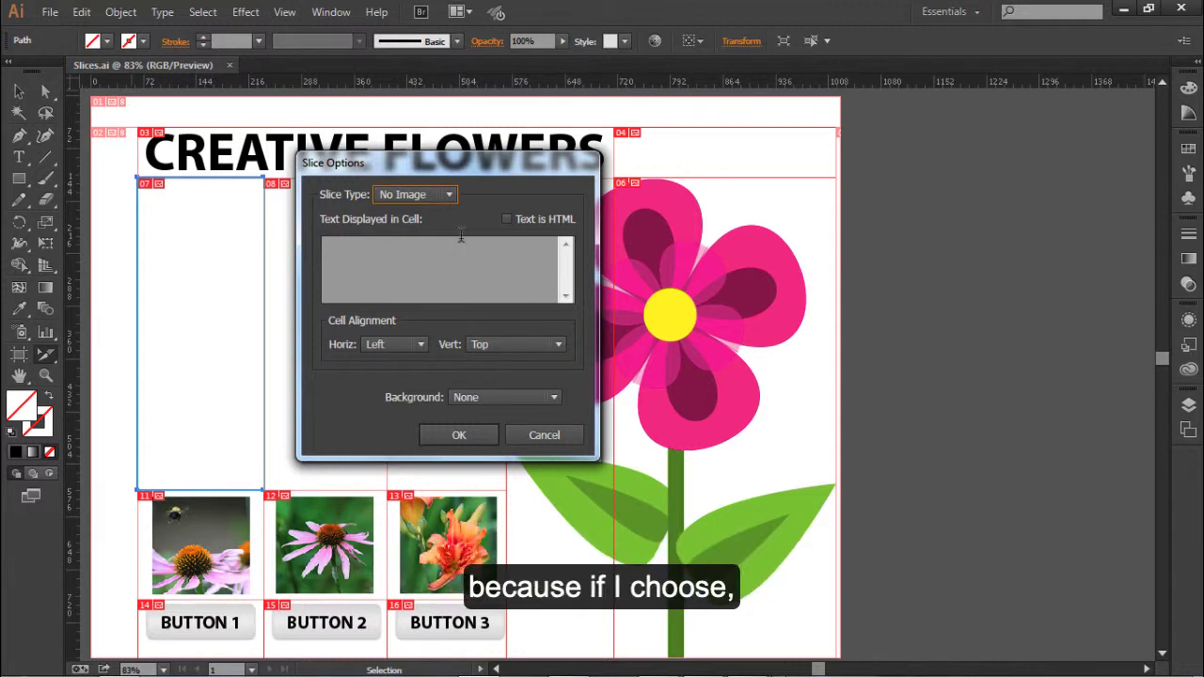
{"action": "left_click_drag", "start_coordinate": [484, 166], "coordinate": [917, 228]}
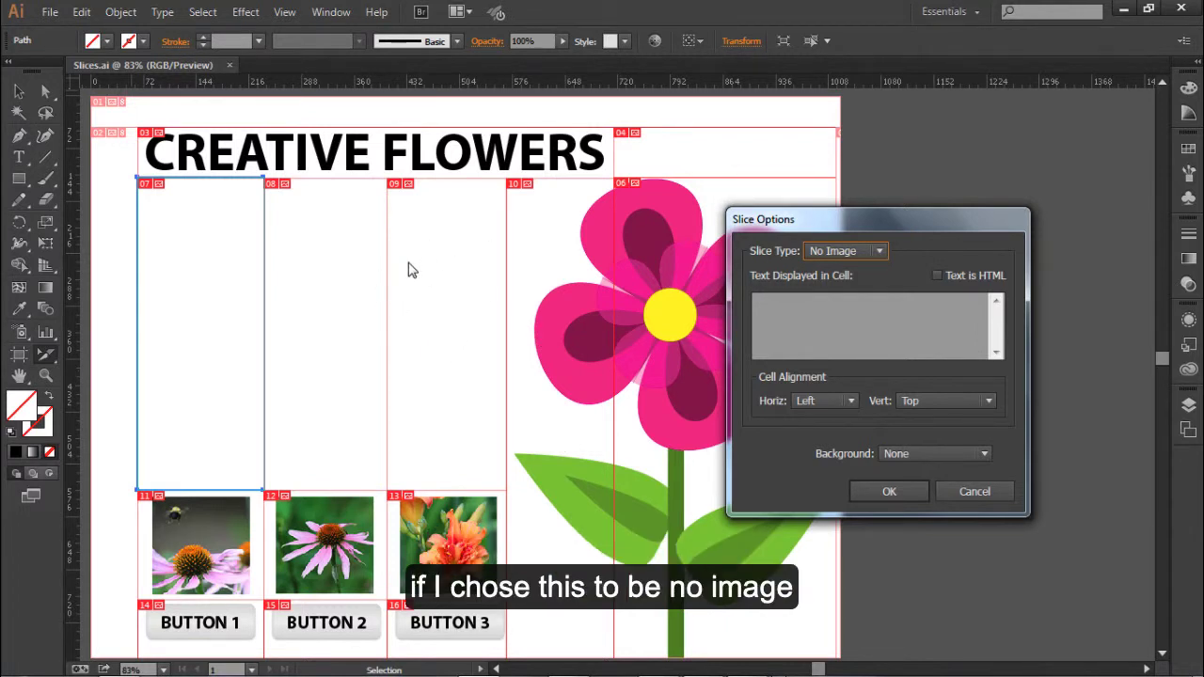
{"action": "left_click", "coordinate": [907, 457]}
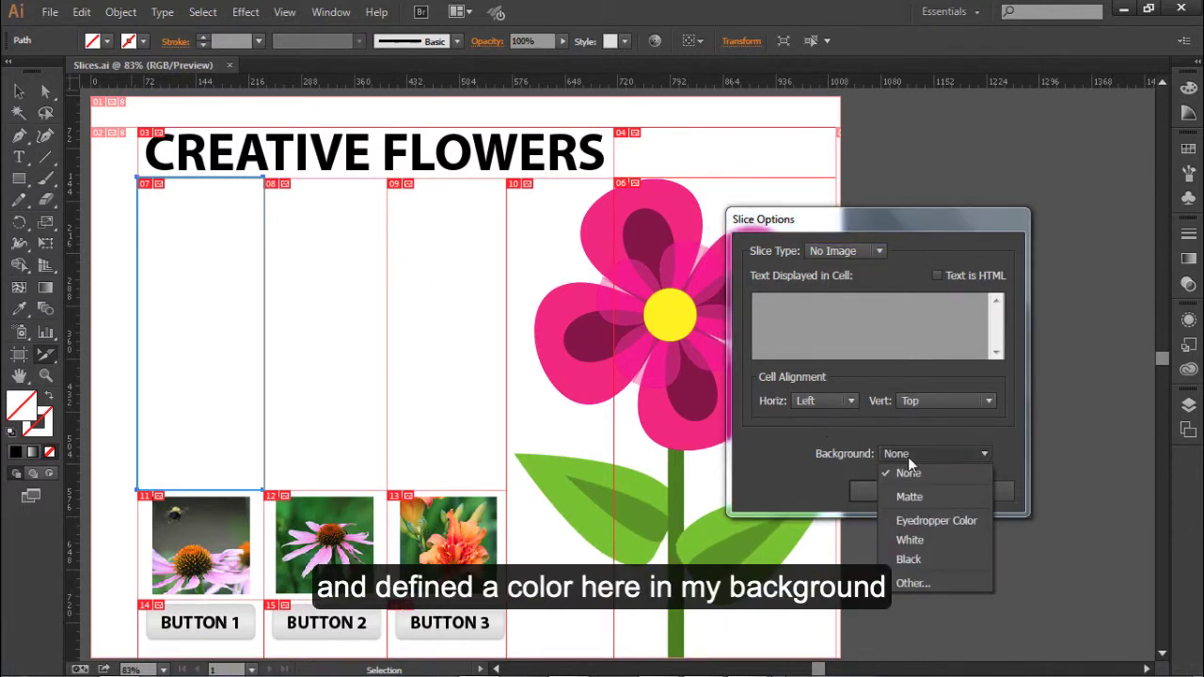
{"action": "left_click", "coordinate": [914, 582]}
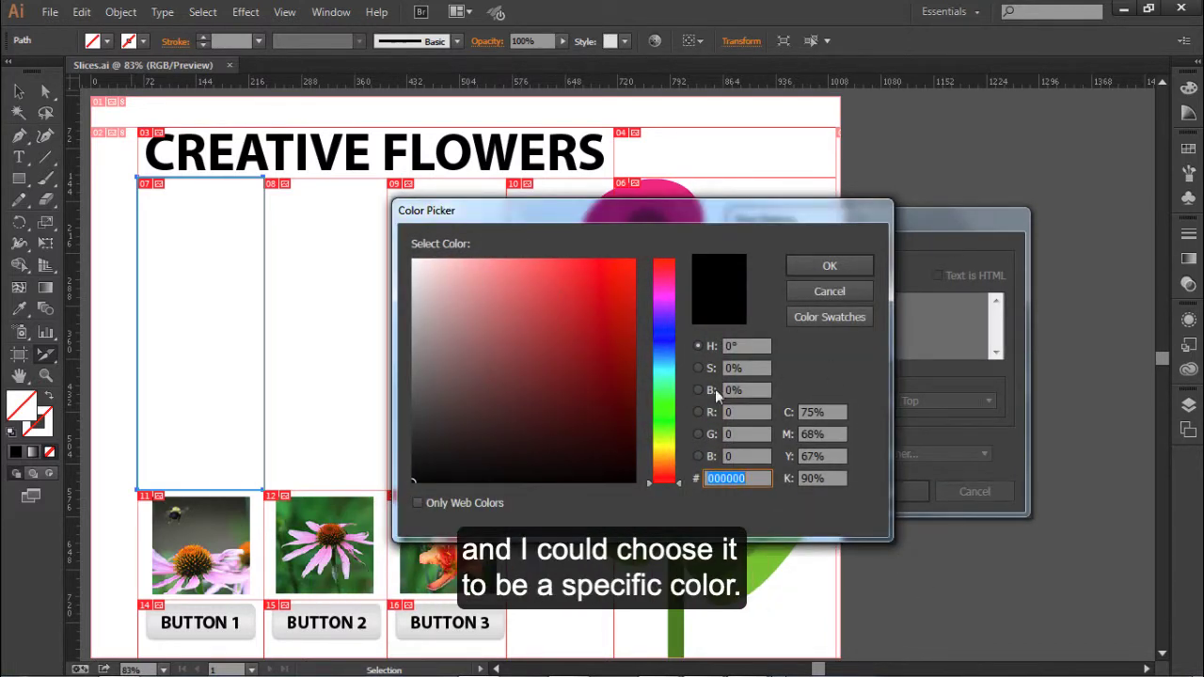
{"action": "left_click", "coordinate": [854, 292]}
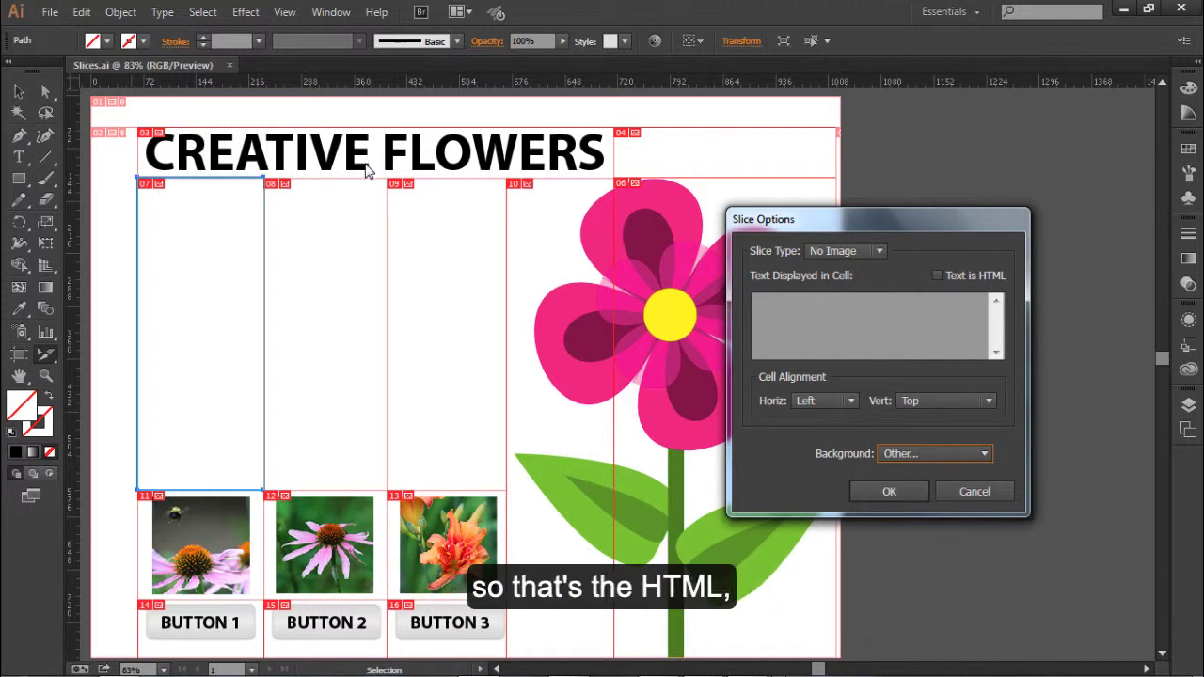
- Set the slice type to Image and name the slice "white box"
{"action": "left_click", "coordinate": [868, 249]}
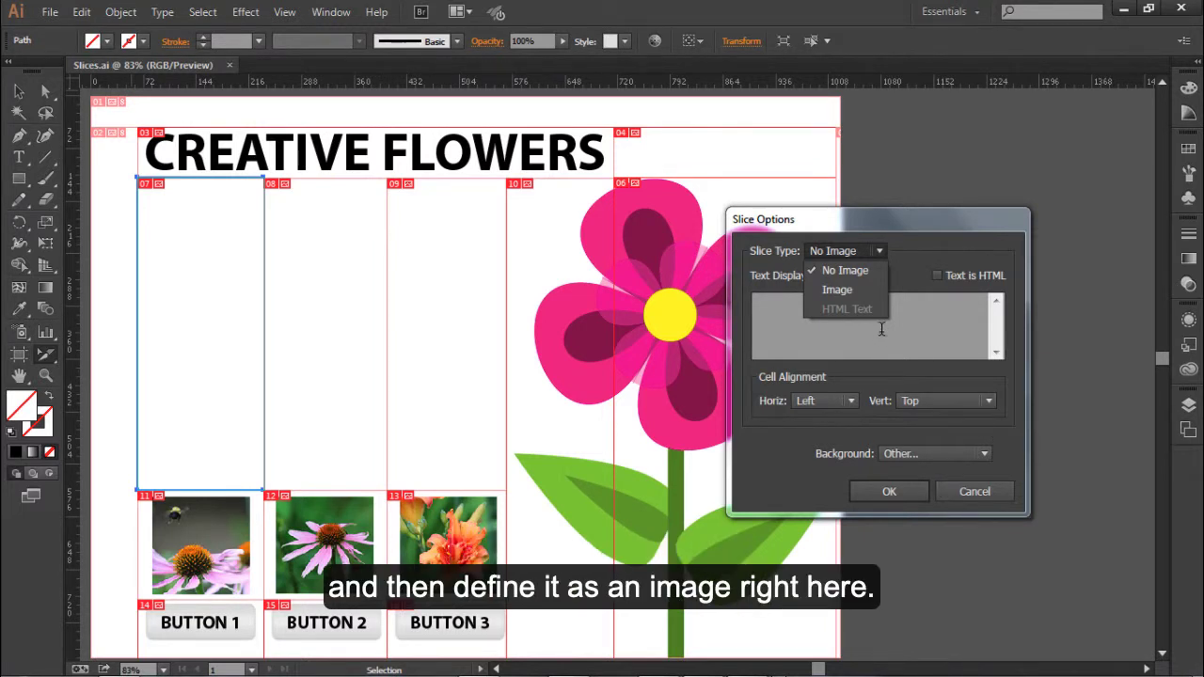
{"action": "left_click", "coordinate": [846, 291]}
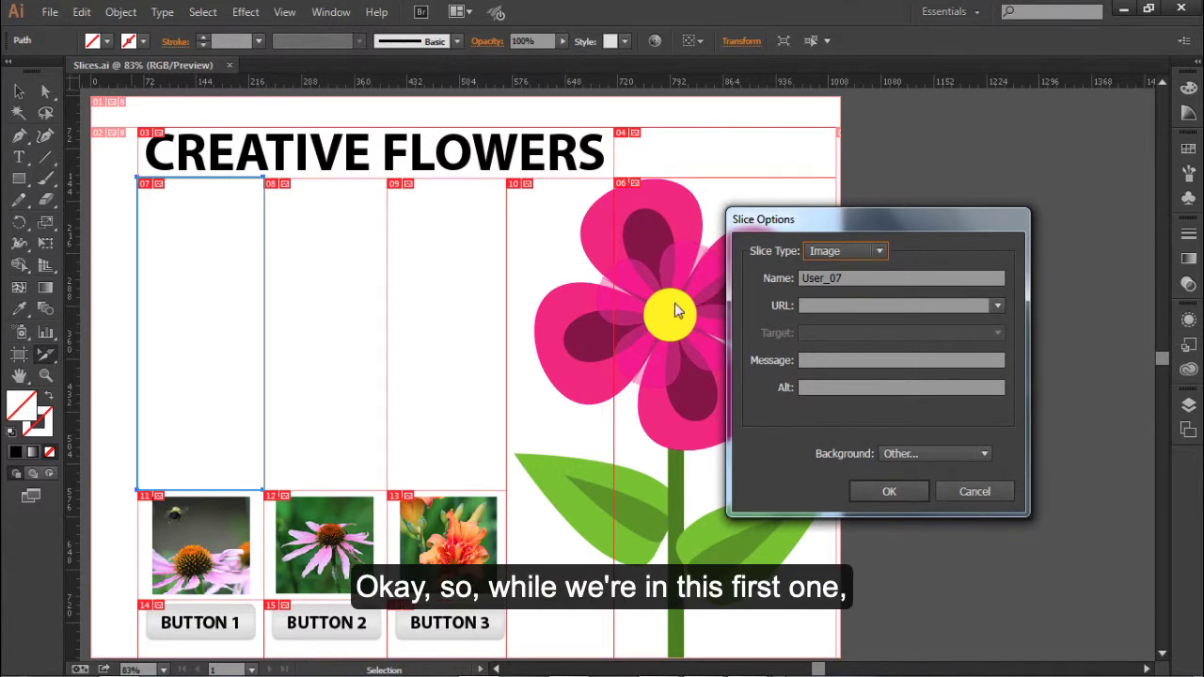
{"action": "left_click_drag", "start_coordinate": [793, 222], "coordinate": [425, 219]}
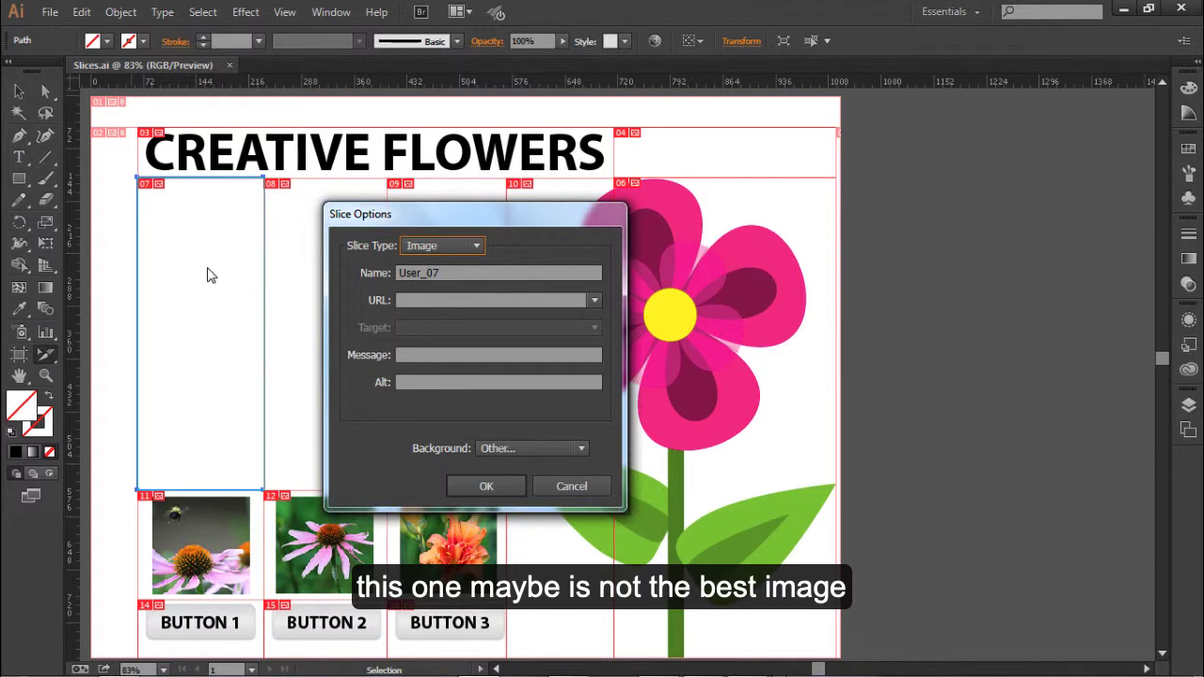
{"action": "left_click_drag", "start_coordinate": [421, 215], "coordinate": [395, 215]}
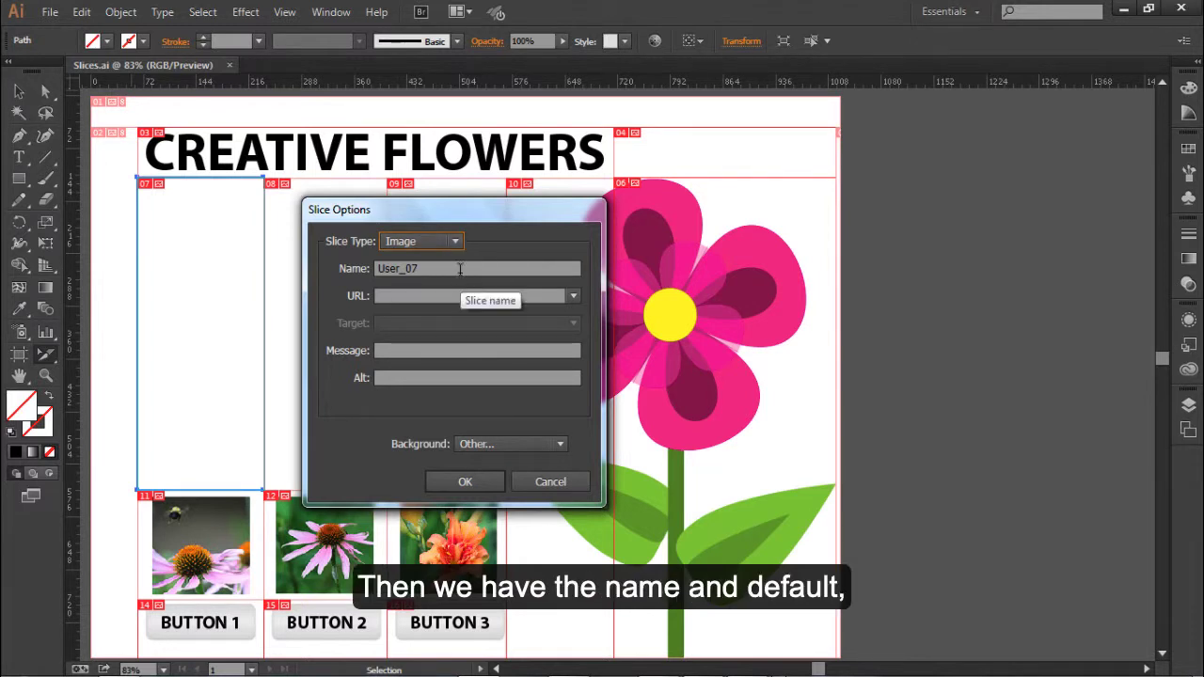
{"action": "left_click", "coordinate": [420, 268]}
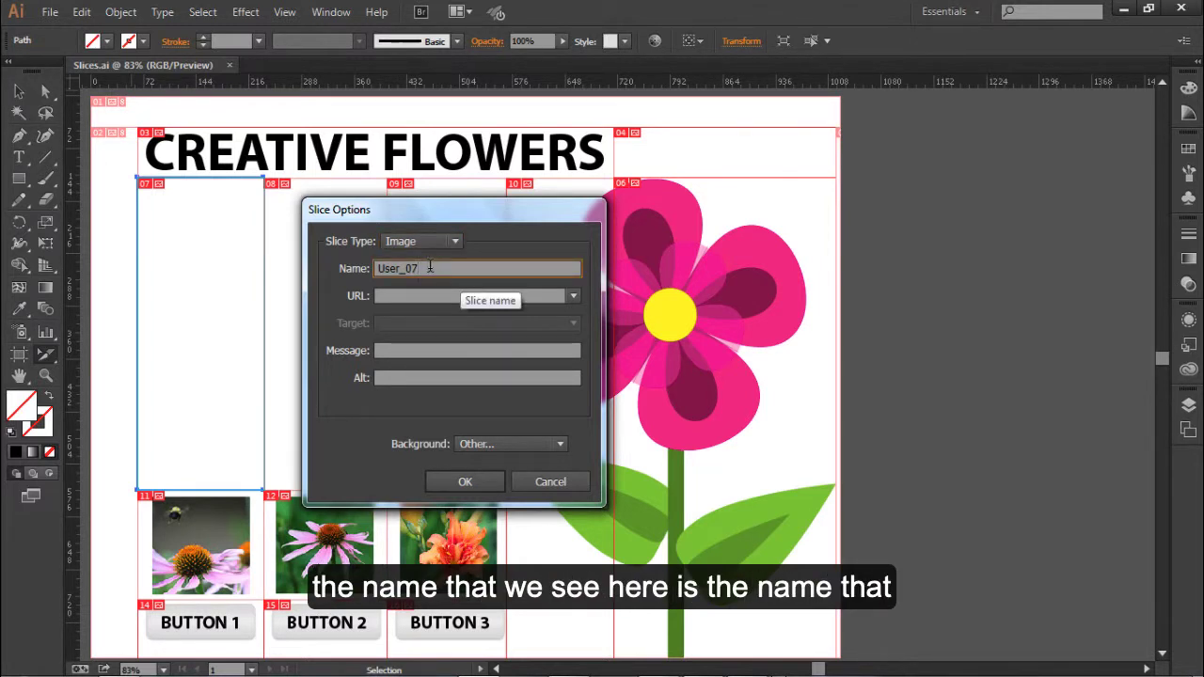
{"action": "double_click", "coordinate": [422, 268]}
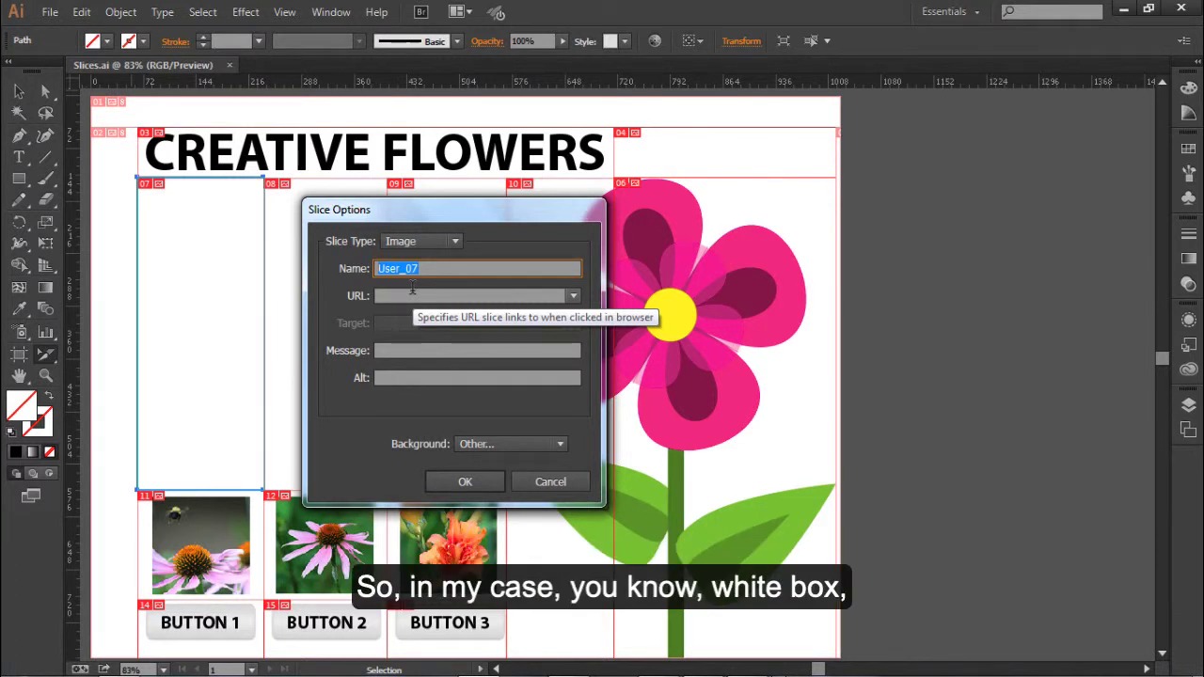
{"action": "type", "text": "white box"}
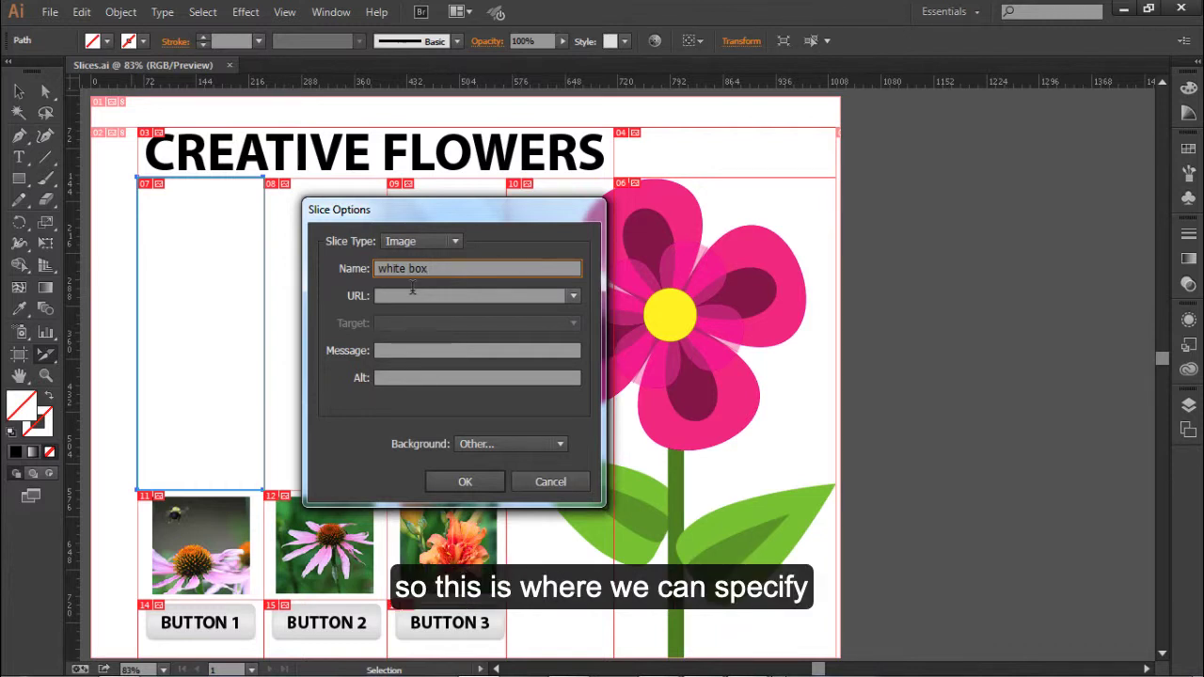
{"action": "left_click", "coordinate": [411, 295]}
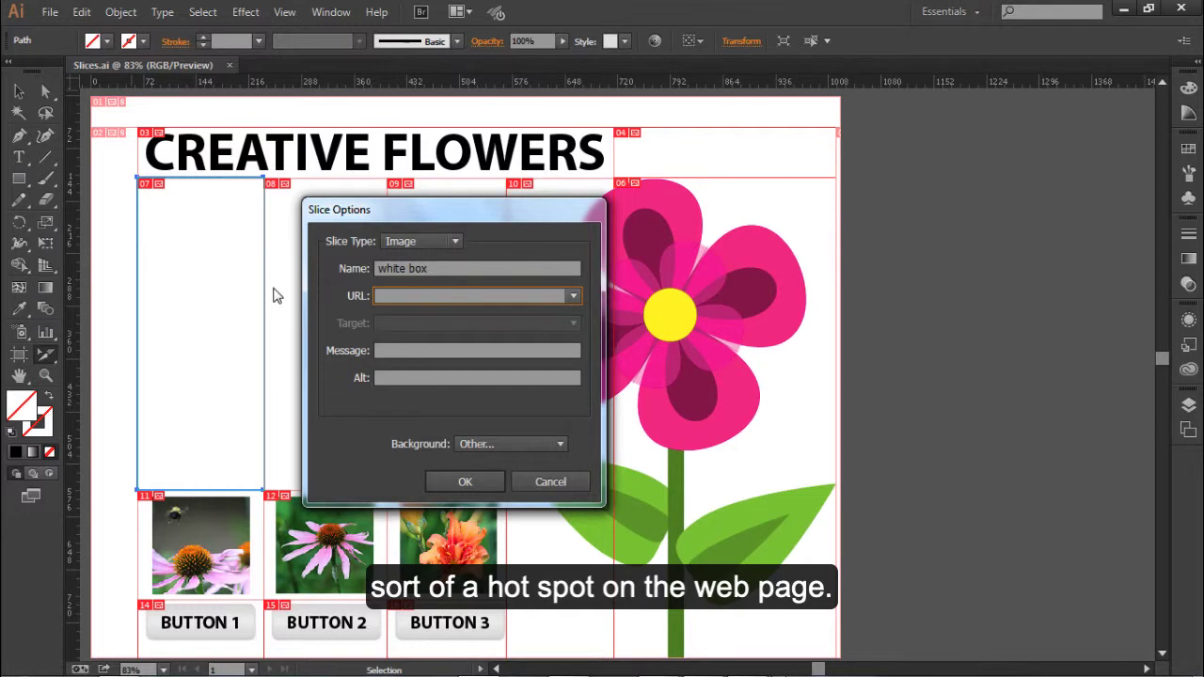
{"action": "key", "text": "ctrl+v"}
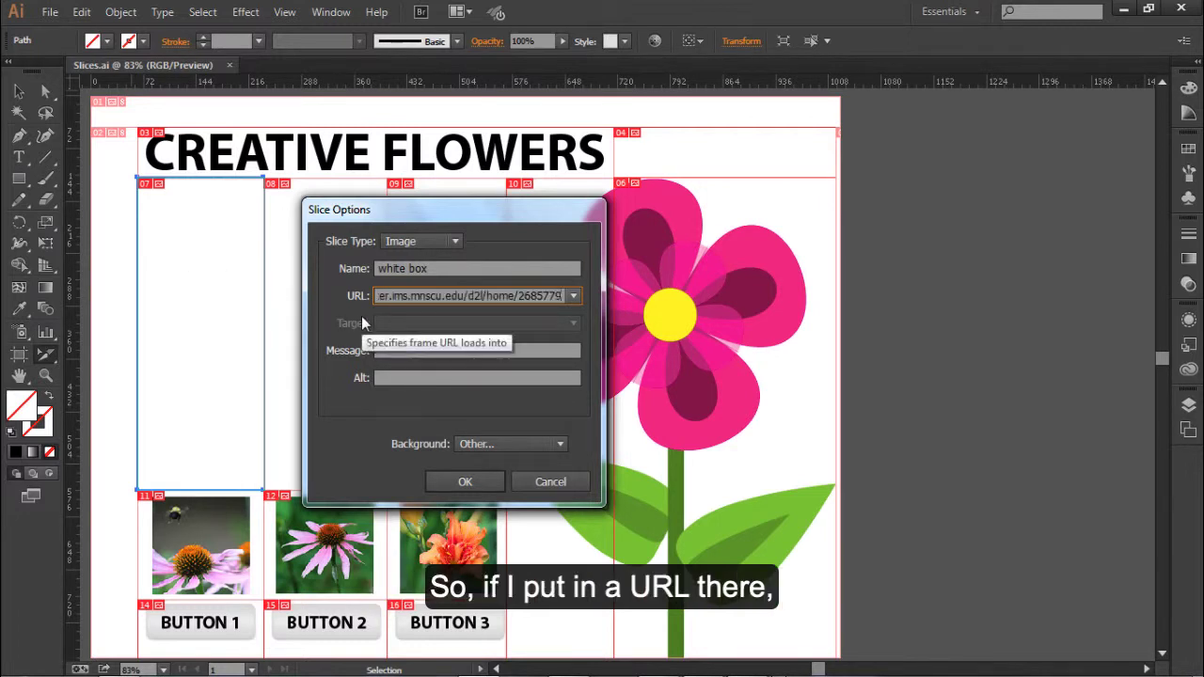
{"action": "key", "text": "ctrl+a"}
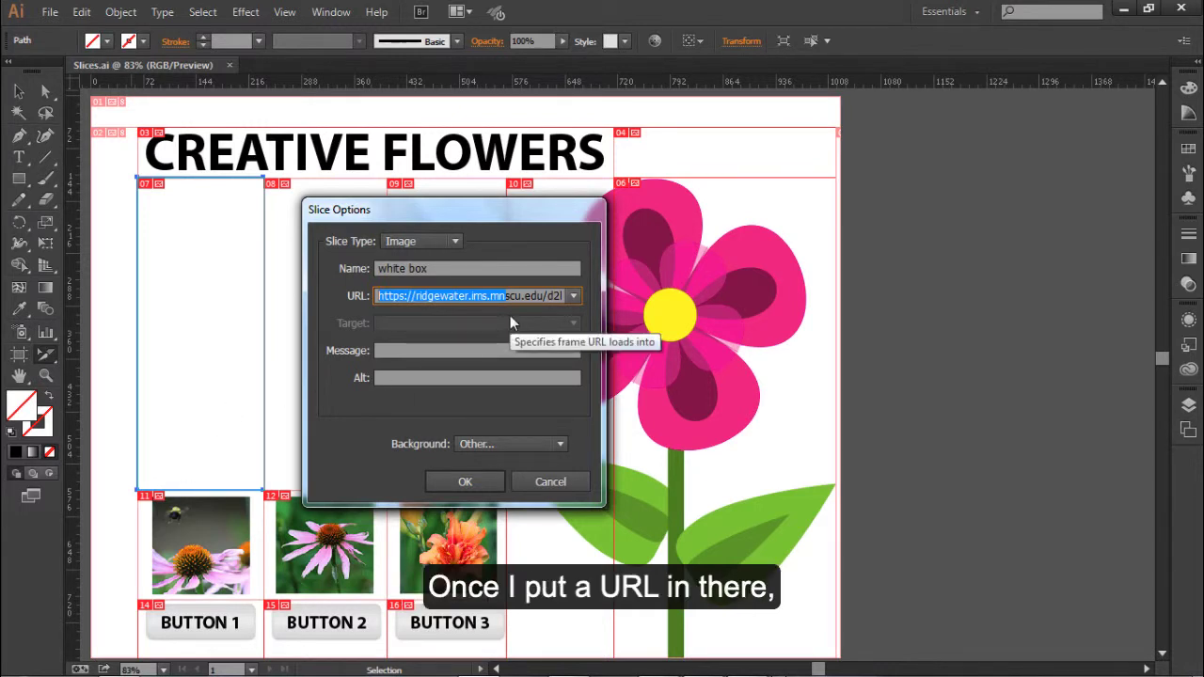
{"action": "left_click", "coordinate": [572, 295]}
{"action": "left_click", "coordinate": [576, 311]}
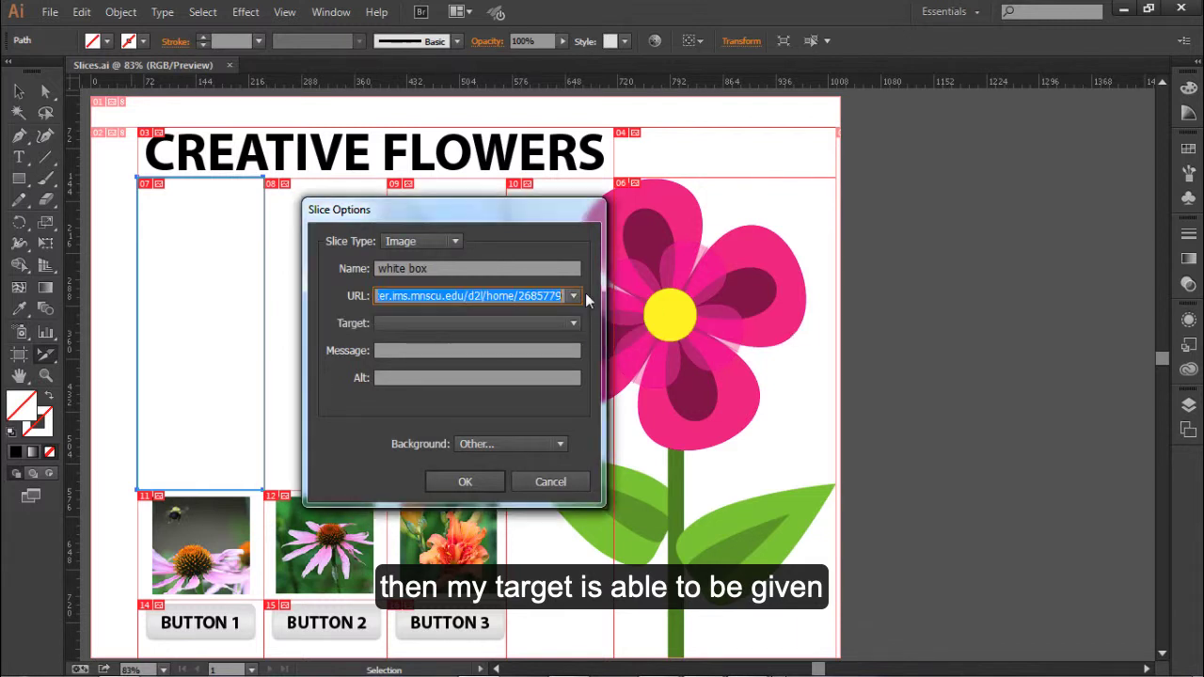
- Review the available link targets and background options for the image slice
{"action": "left_click", "coordinate": [573, 322]}
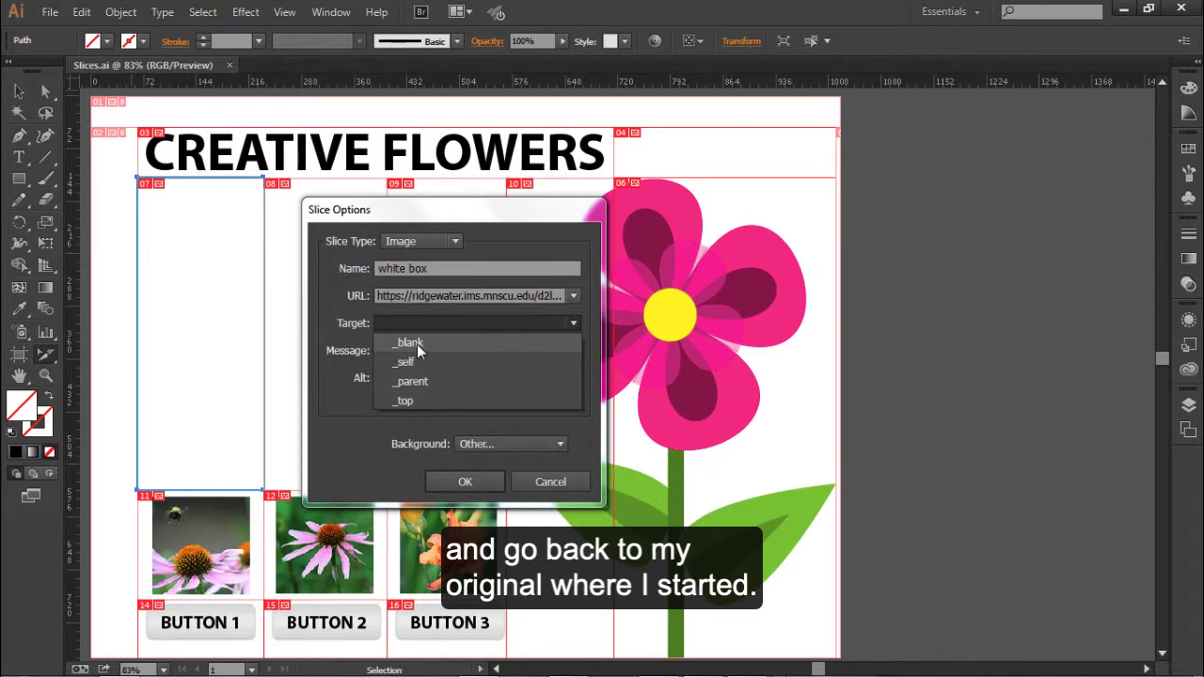
{"action": "left_click", "coordinate": [347, 364]}
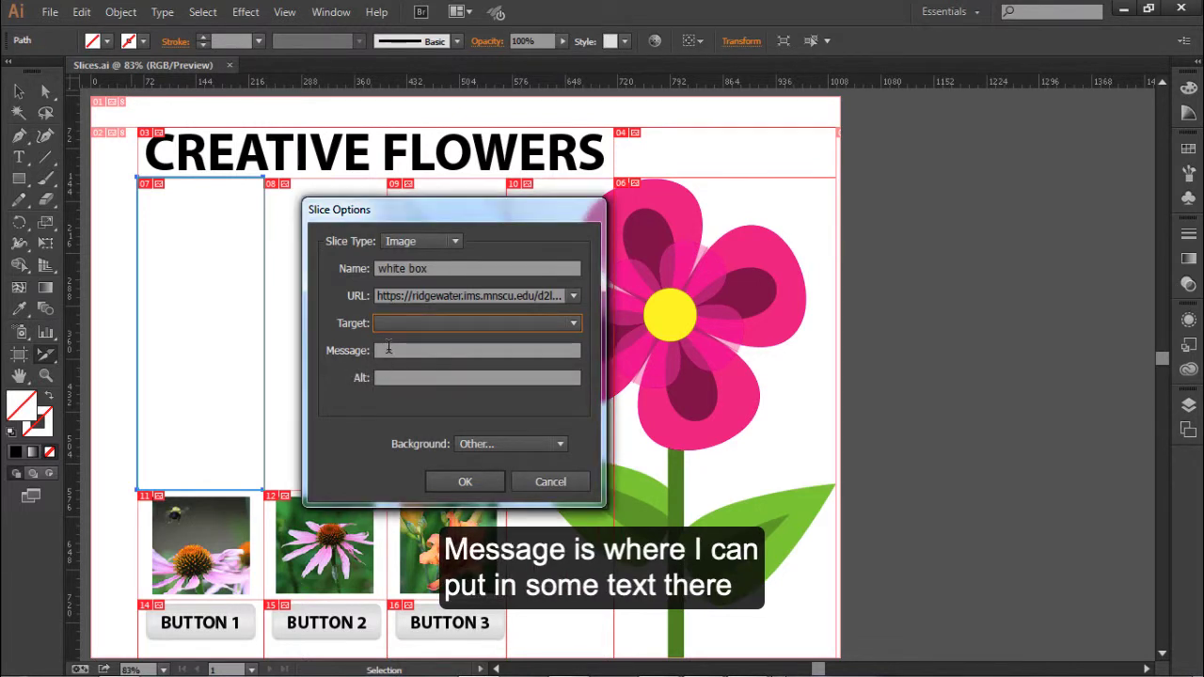
{"action": "left_click", "coordinate": [389, 349]}
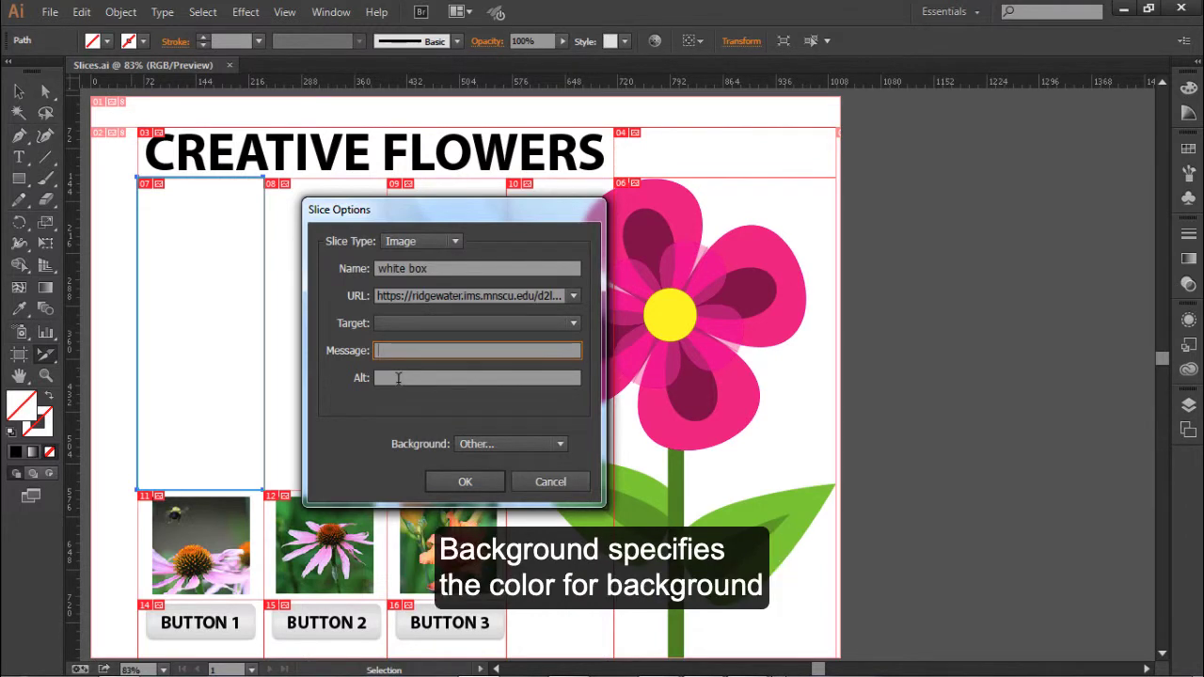
{"action": "left_click", "coordinate": [562, 445]}
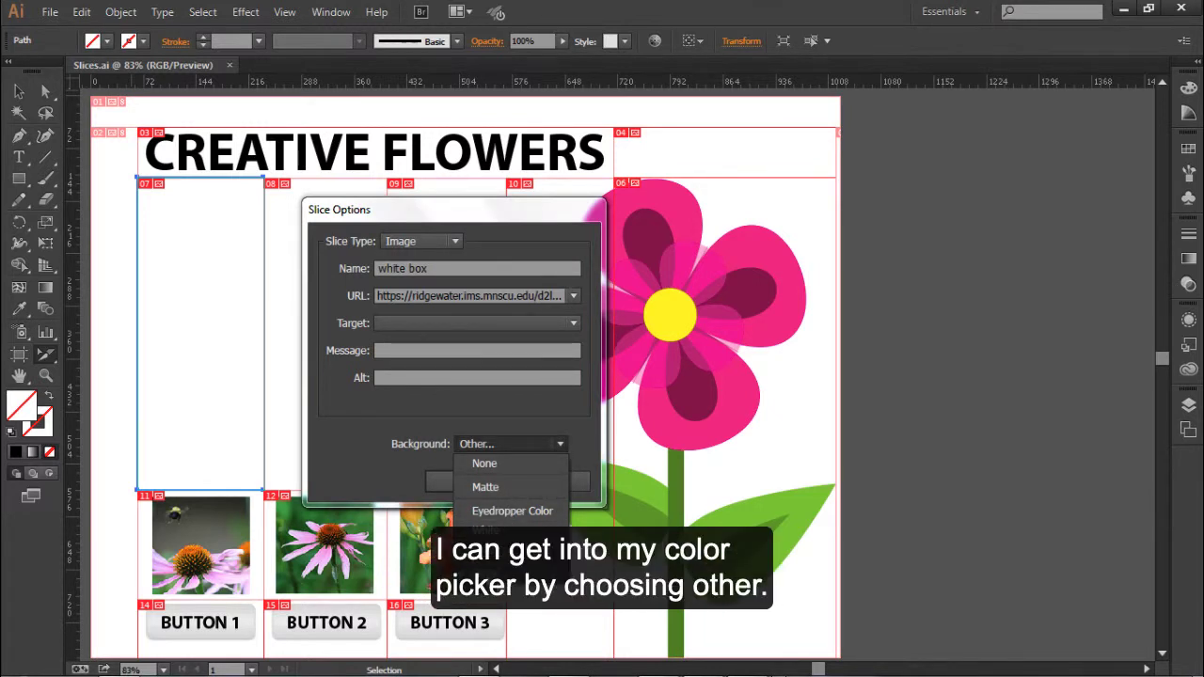
{"action": "left_click", "coordinate": [356, 464]}
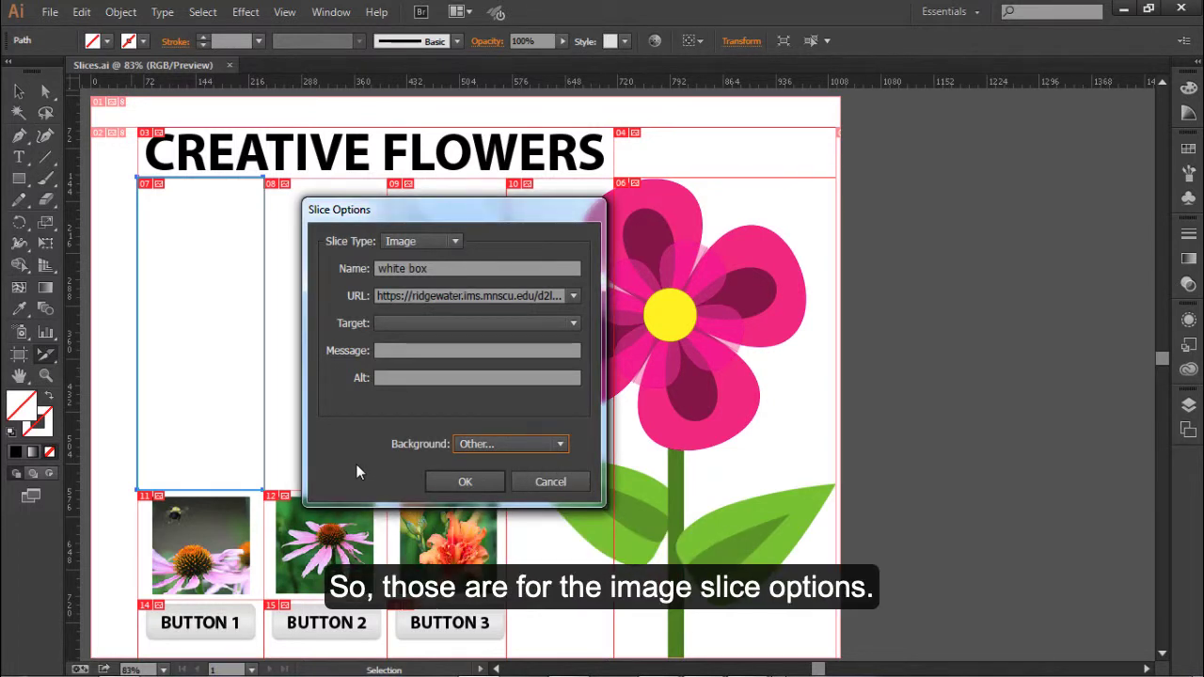
- Review the horizontal and vertical cell alignment choices for the No Image slice type and discard the slice options
{"action": "left_click", "coordinate": [461, 243]}
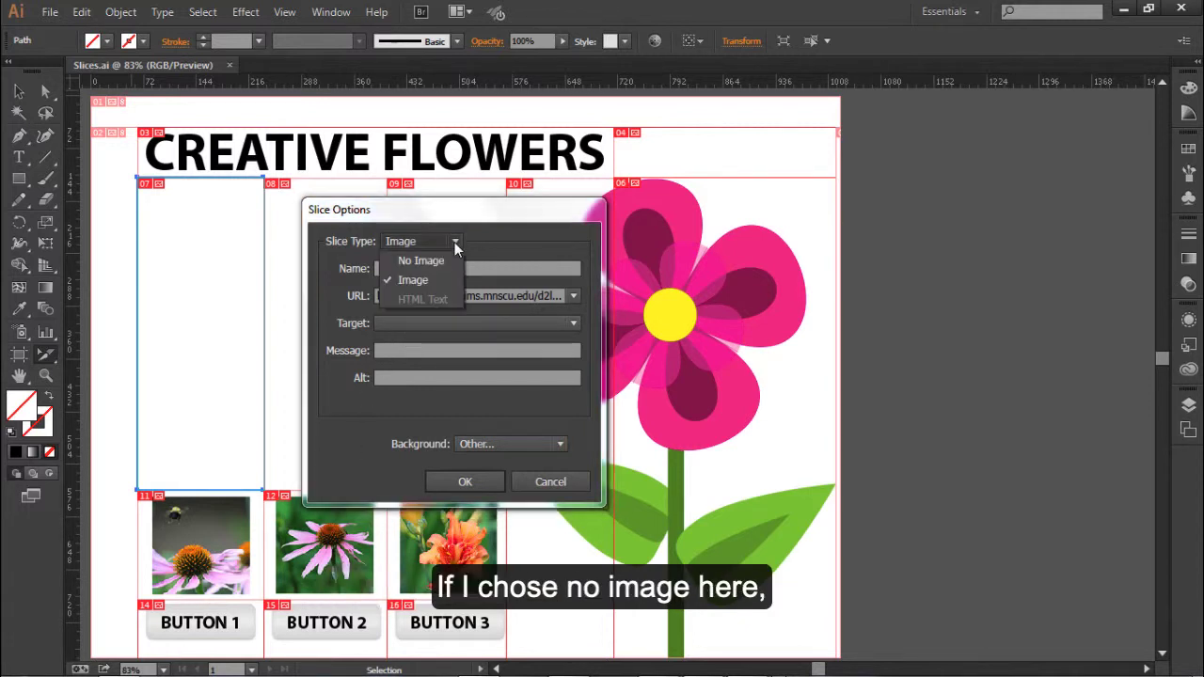
{"action": "left_click", "coordinate": [443, 261]}
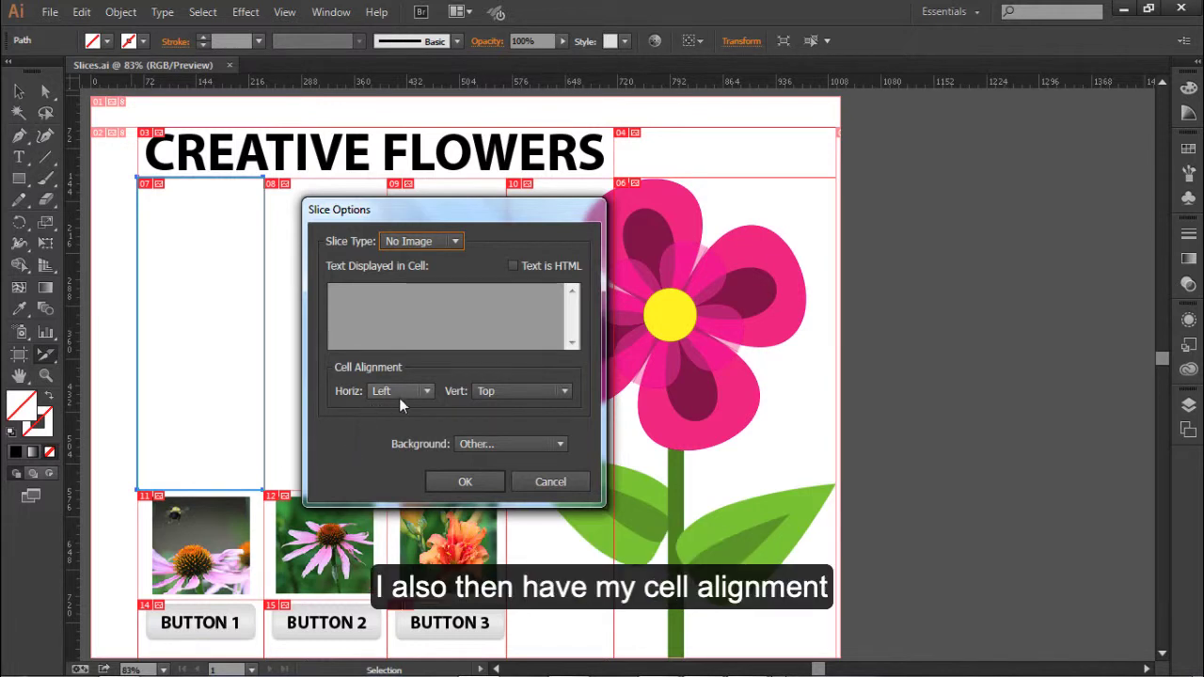
{"action": "left_click", "coordinate": [427, 392]}
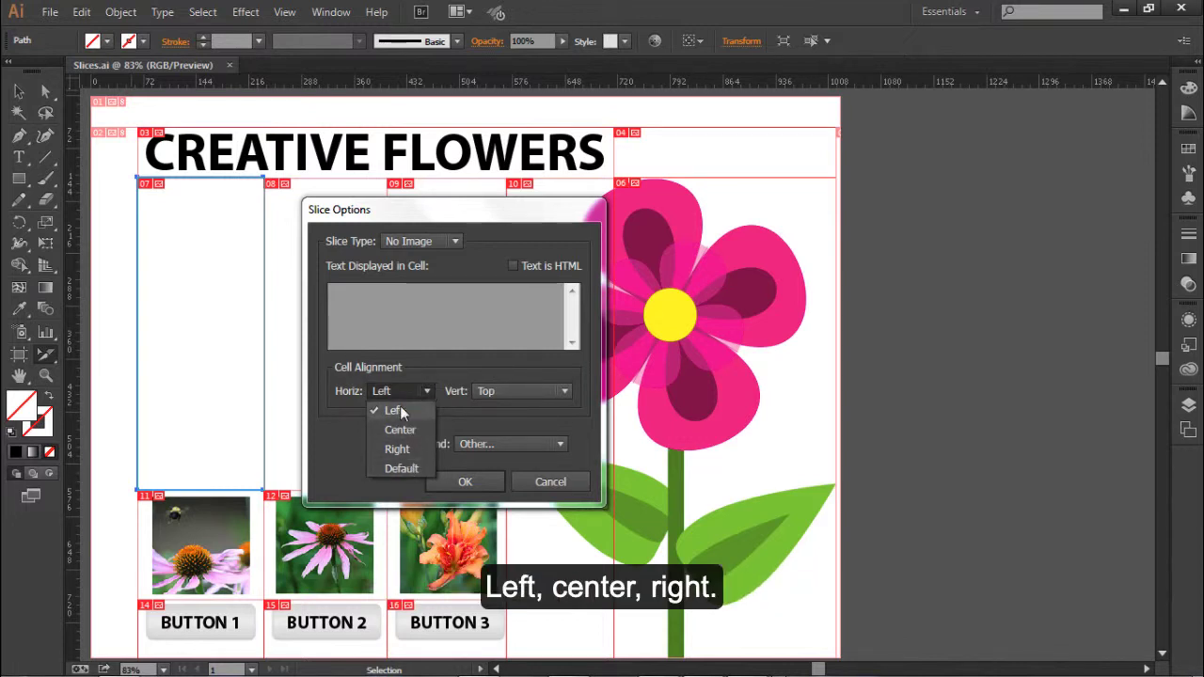
{"action": "left_click", "coordinate": [514, 394]}
{"action": "left_click", "coordinate": [513, 394]}
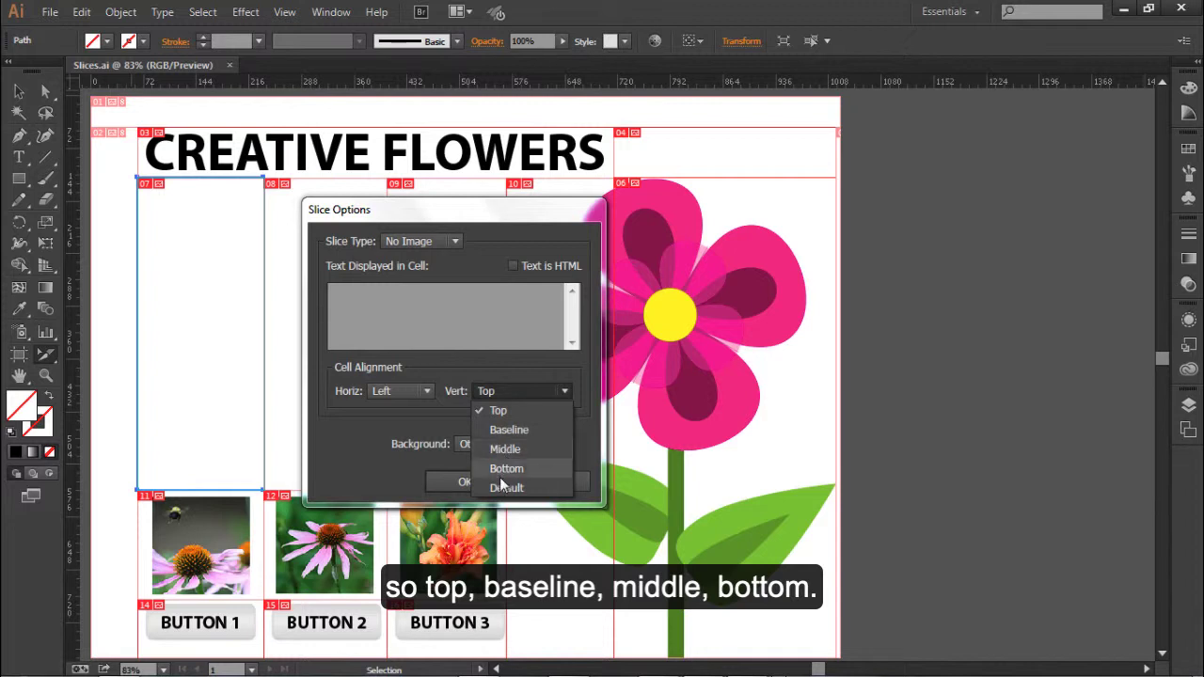
{"action": "left_click", "coordinate": [466, 411]}
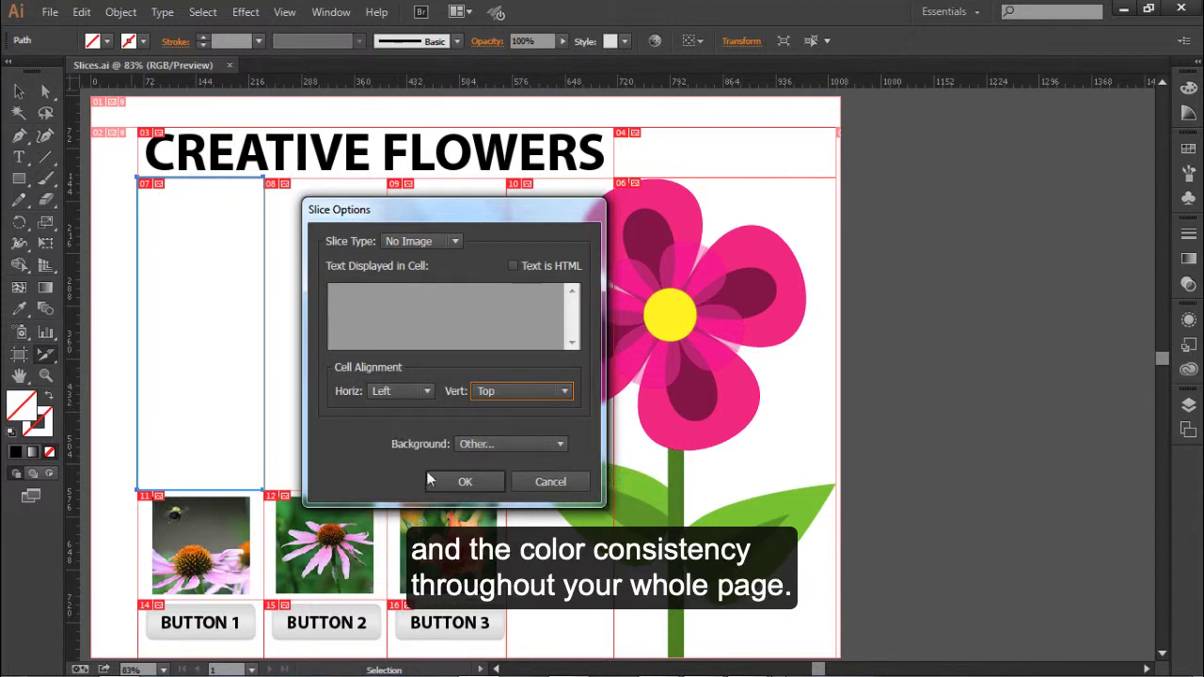
{"action": "left_click", "coordinate": [549, 481]}
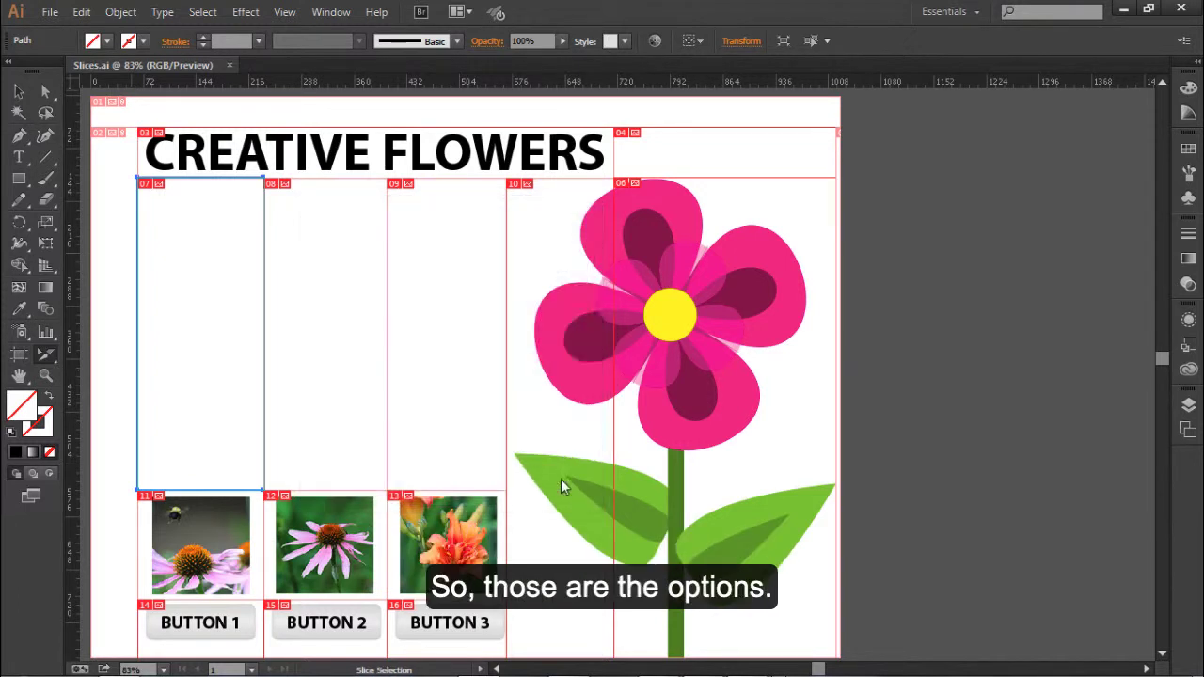
- Select the slice around the orange flower photo with the Slice Selection tool and open its slice options
{"action": "left_click", "coordinate": [43, 357]}
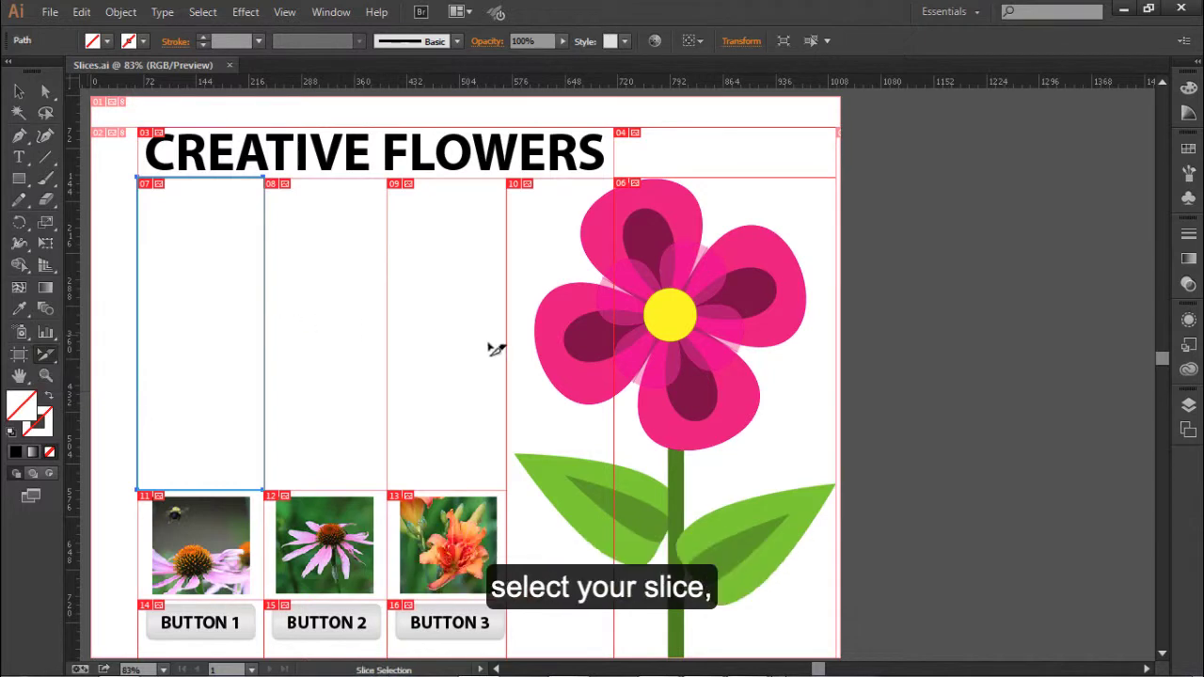
{"action": "left_click", "coordinate": [479, 536]}
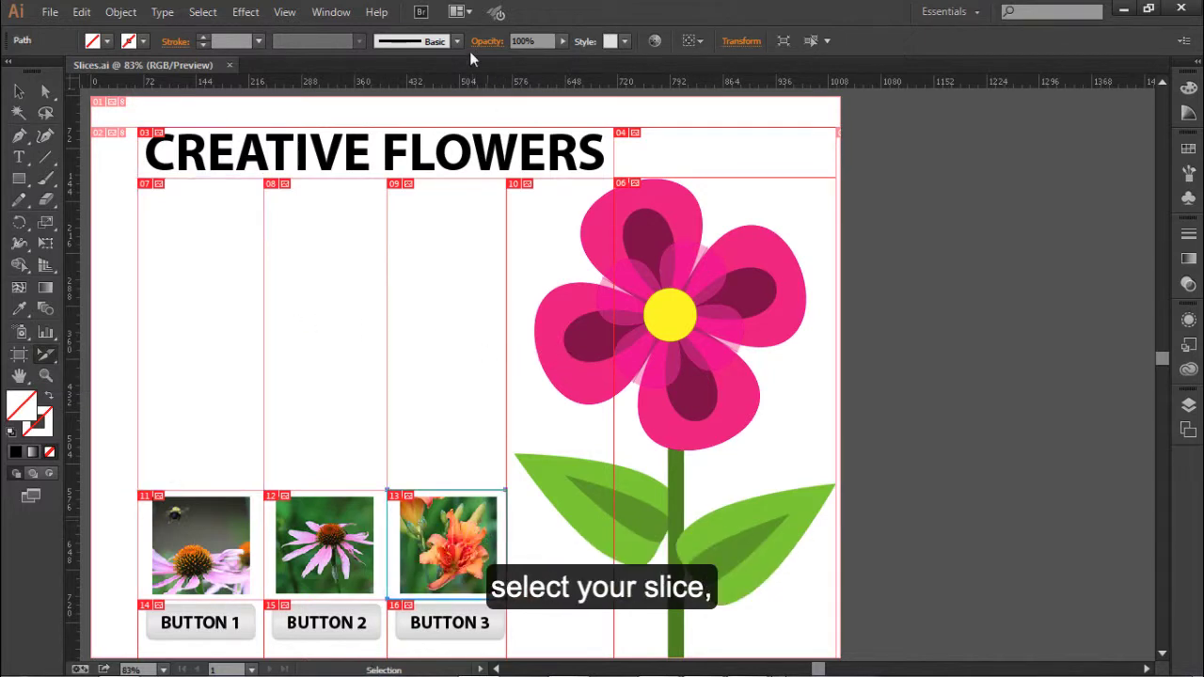
{"action": "left_click", "coordinate": [113, 13]}
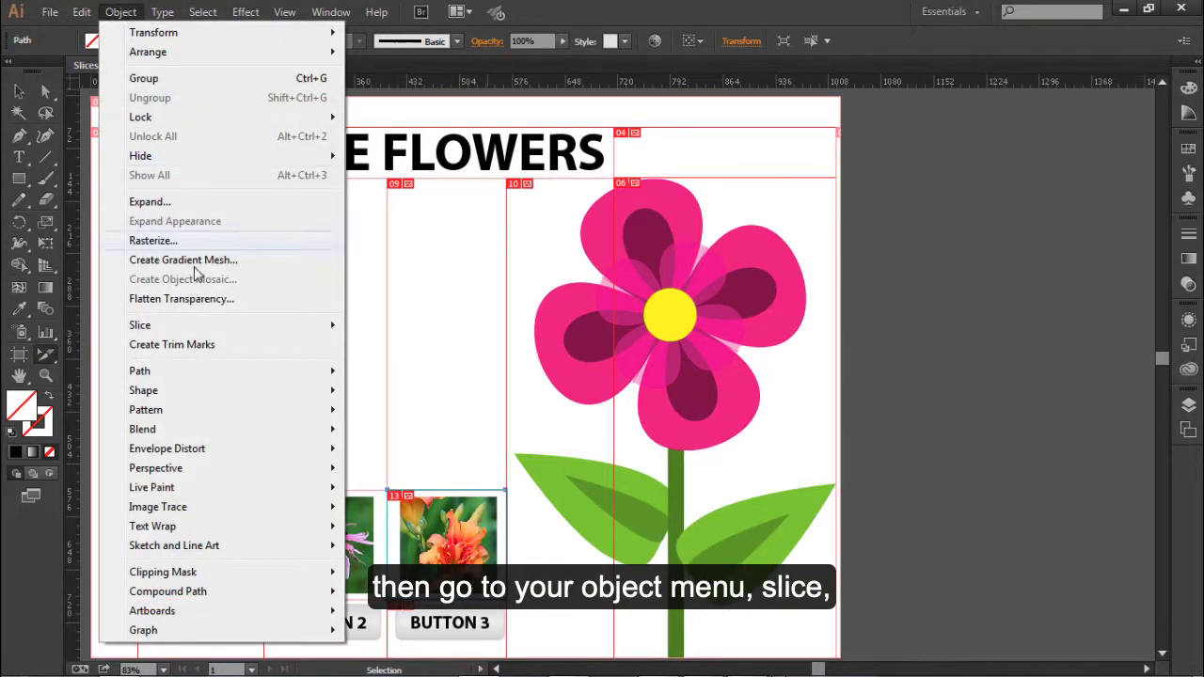
{"action": "mouse_move", "coordinate": [195, 326]}
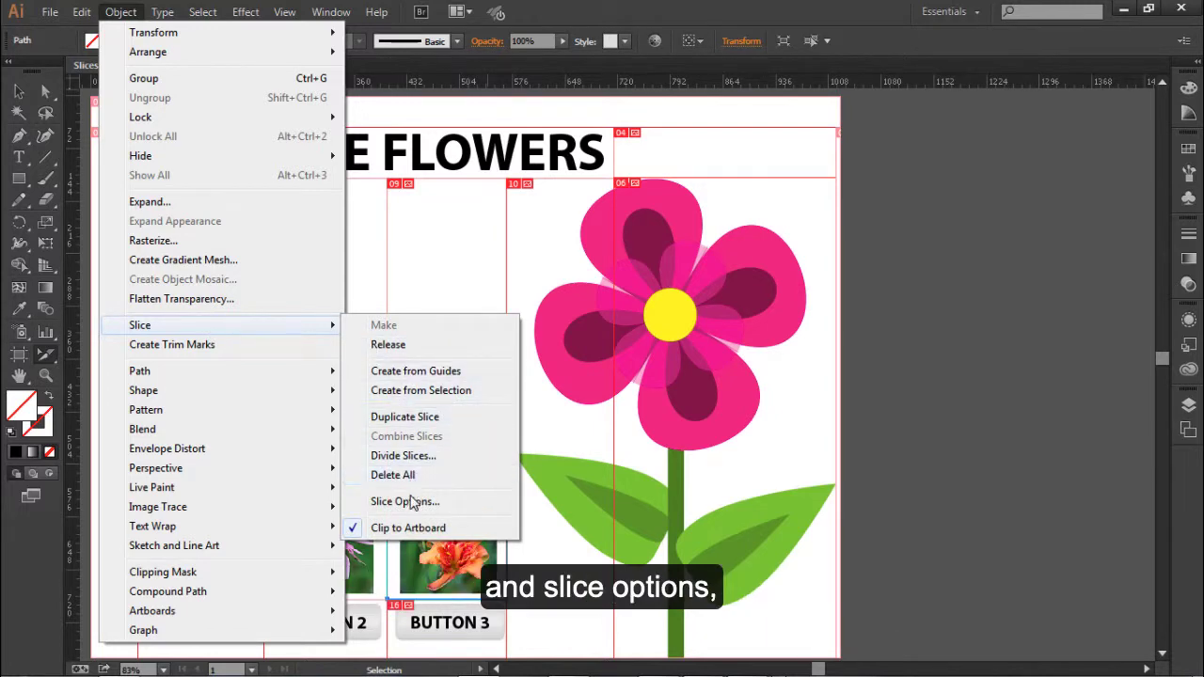
{"action": "left_click", "coordinate": [404, 501]}
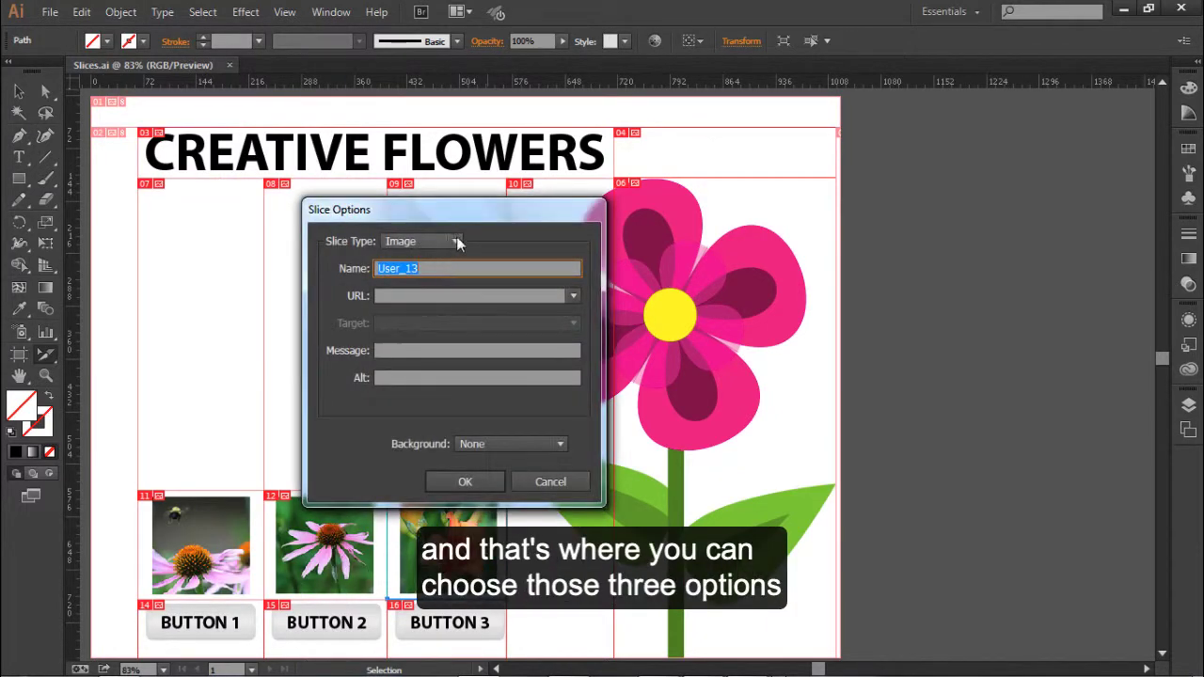
- Review the slice type choices for the orange flower slice and cancel the slice options
{"action": "left_click", "coordinate": [456, 243]}
{"action": "left_click", "coordinate": [475, 244]}
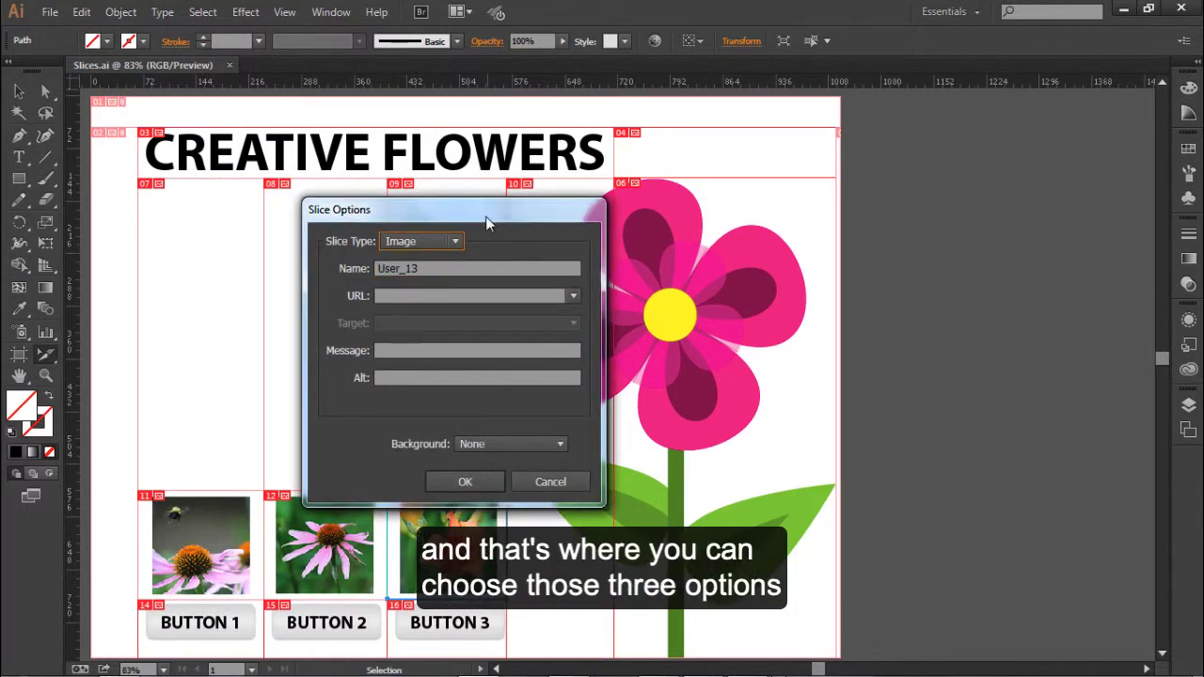
{"action": "left_click_drag", "start_coordinate": [486, 223], "coordinate": [539, 179]}
{"action": "left_click", "coordinate": [576, 436]}
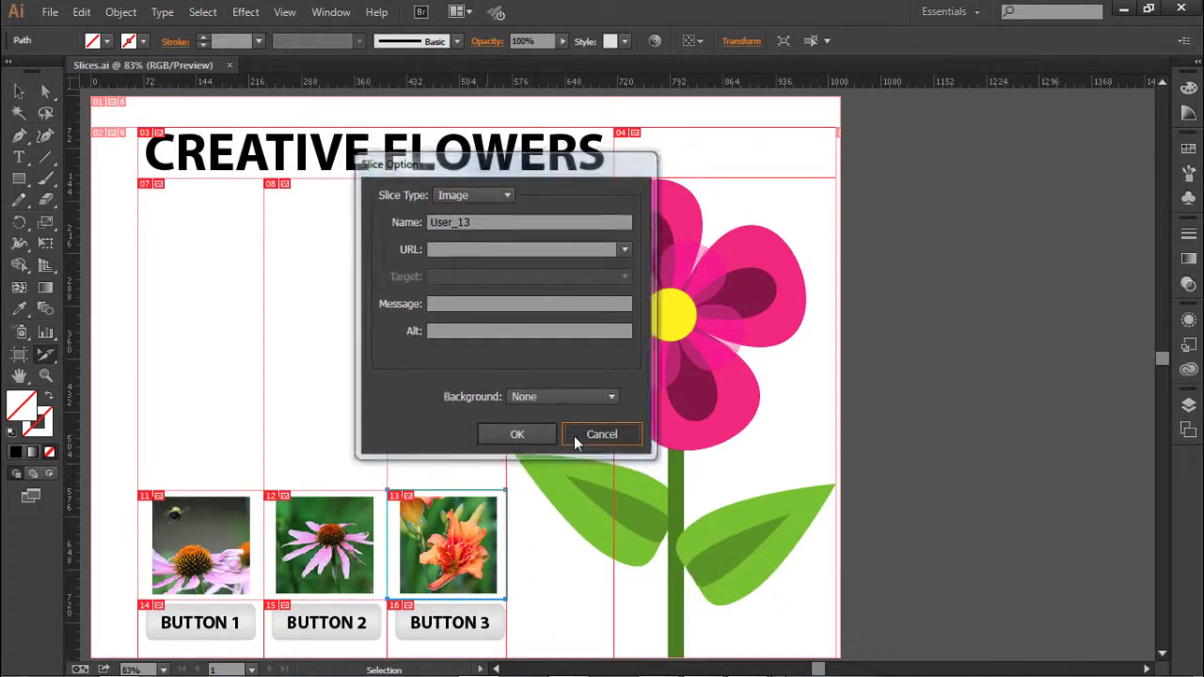